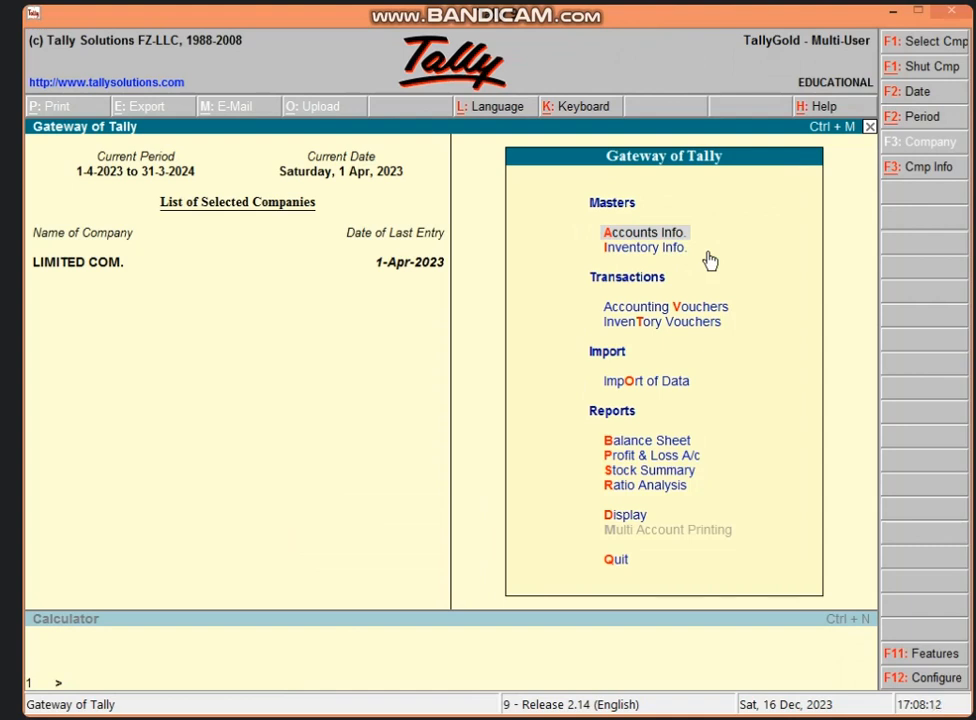
Open the Company Info menu and load the BANK OF INDIA company
key(alt+F3)
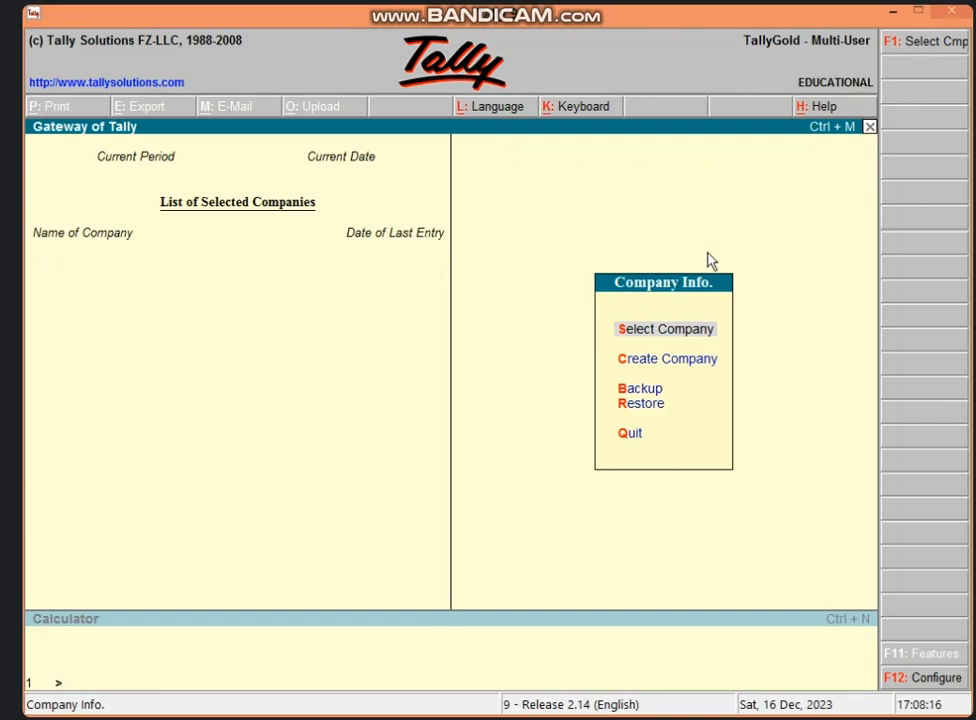
key(Return)
text(B)
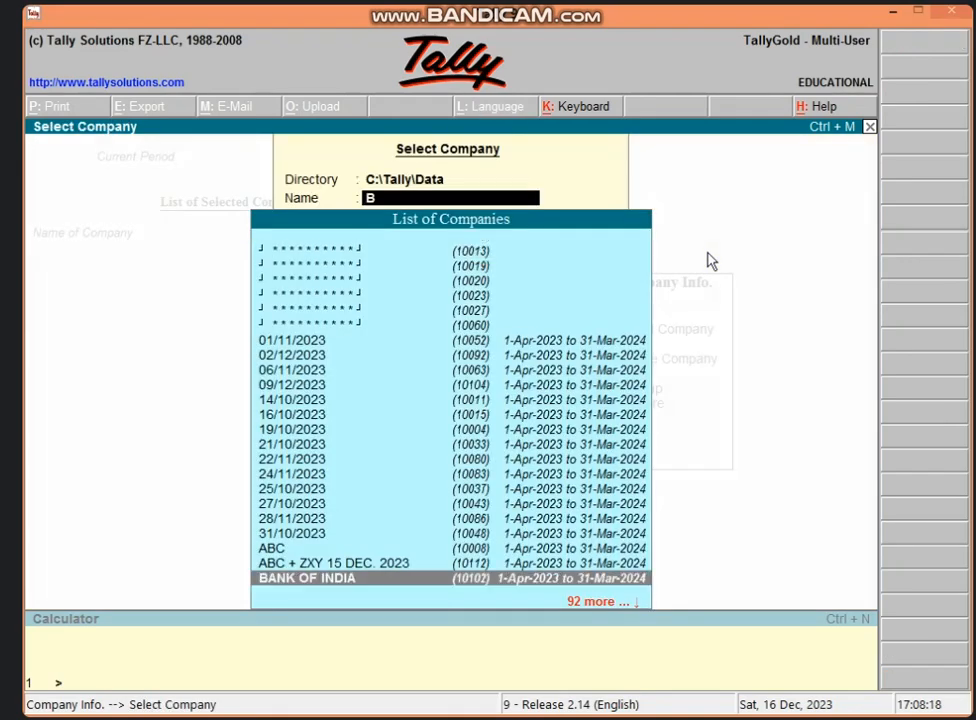
key(Return)
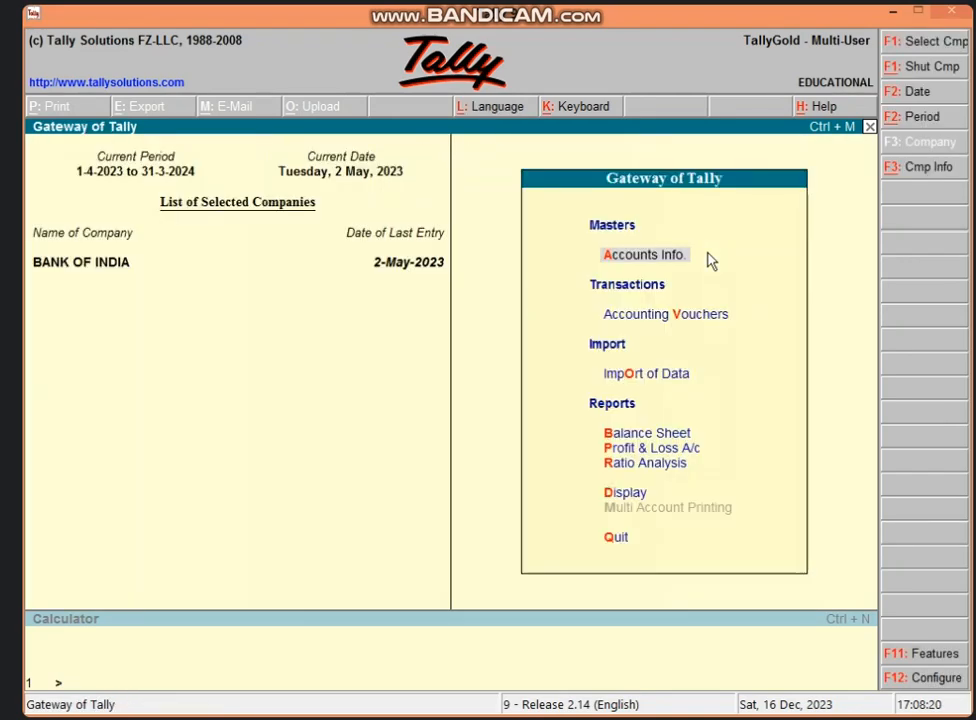
Display the ledger vouchers of LOSS BY THEFT A/C 1 from the account books
key(d)
key(a)
key(l)
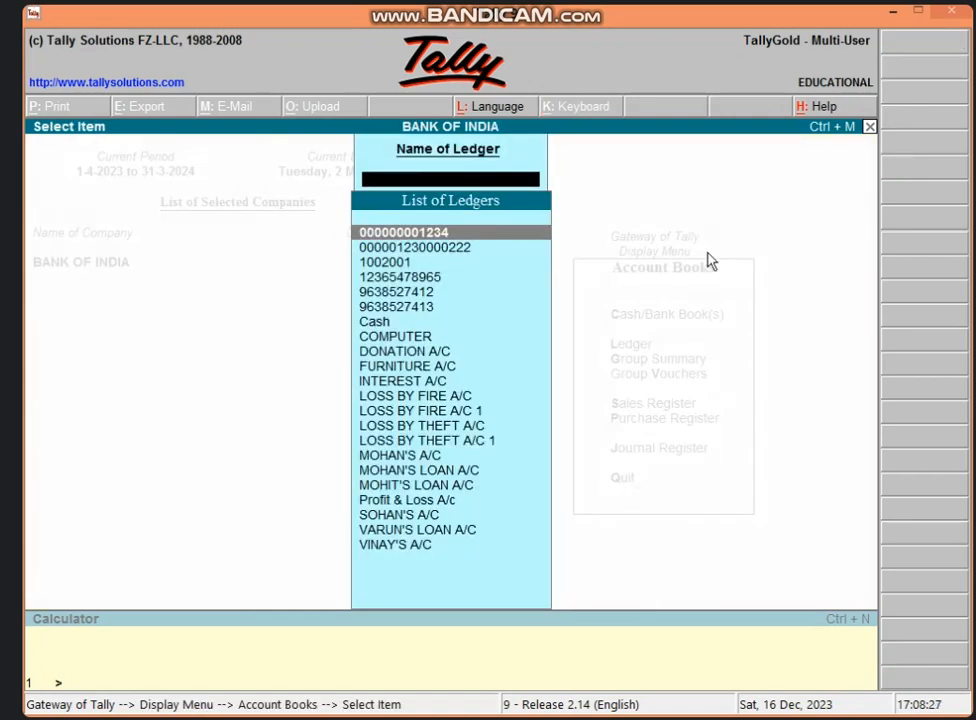
click(447, 385)
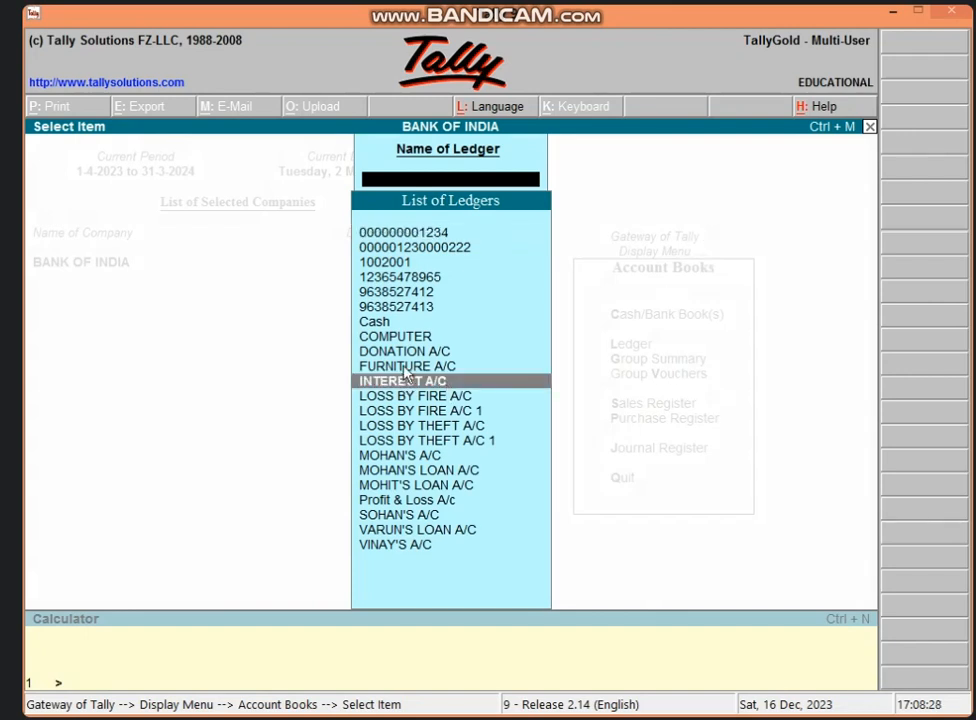
key(Up)
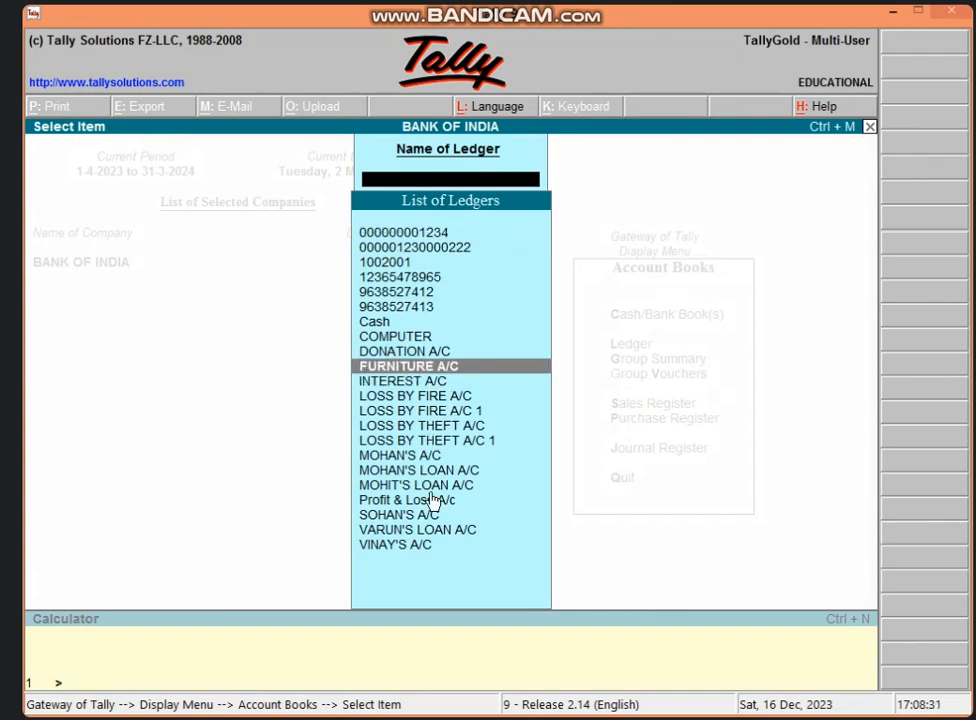
click(464, 450)
click(462, 450)
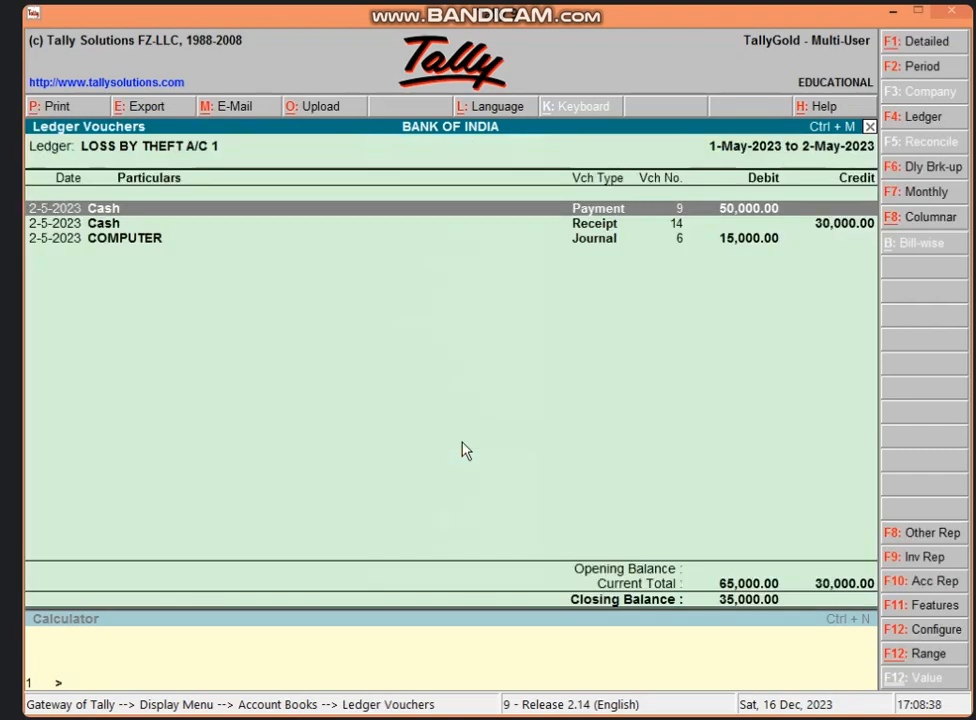
View the cash payment voucher in the theft-loss ledger and return to the Gateway of Tally without altering it
key(Return)
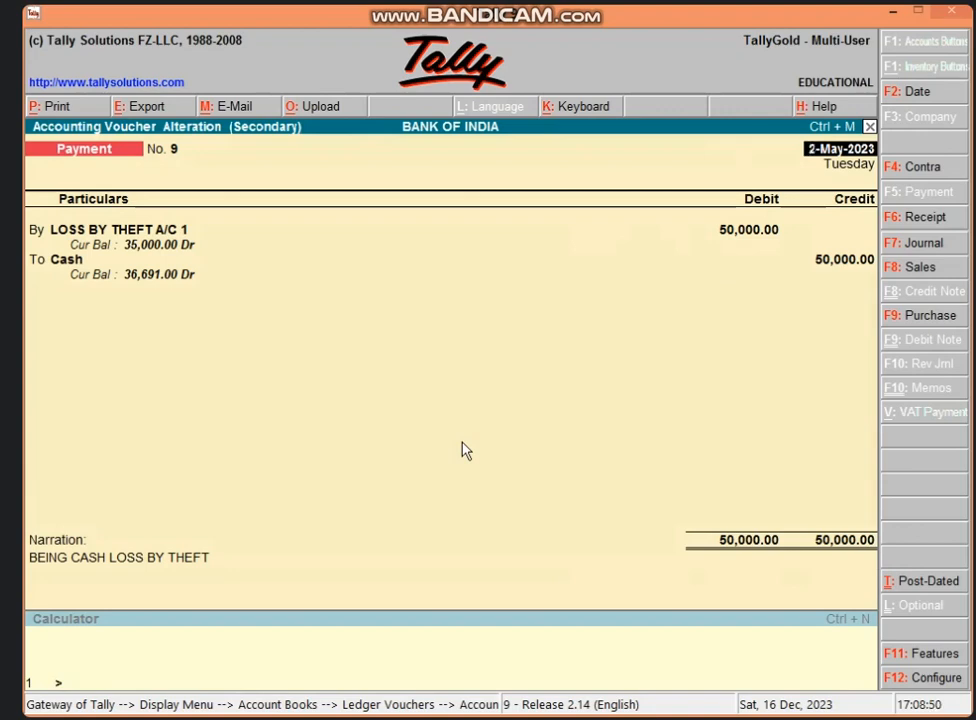
key(Escape)
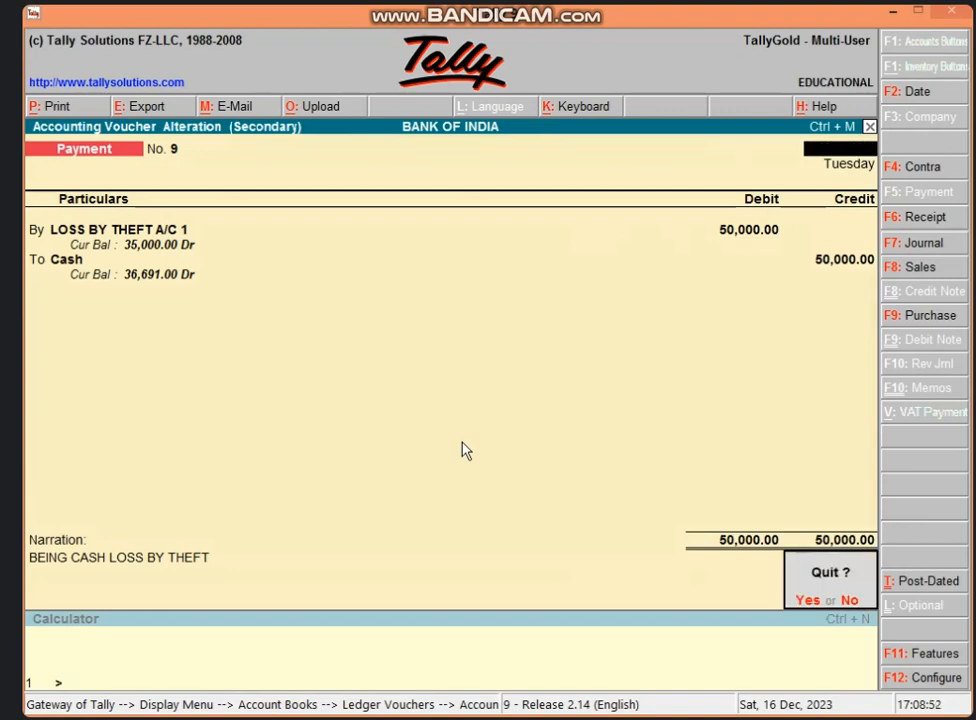
key(y)
key(Escape)
key(Escape)
key(Escape)
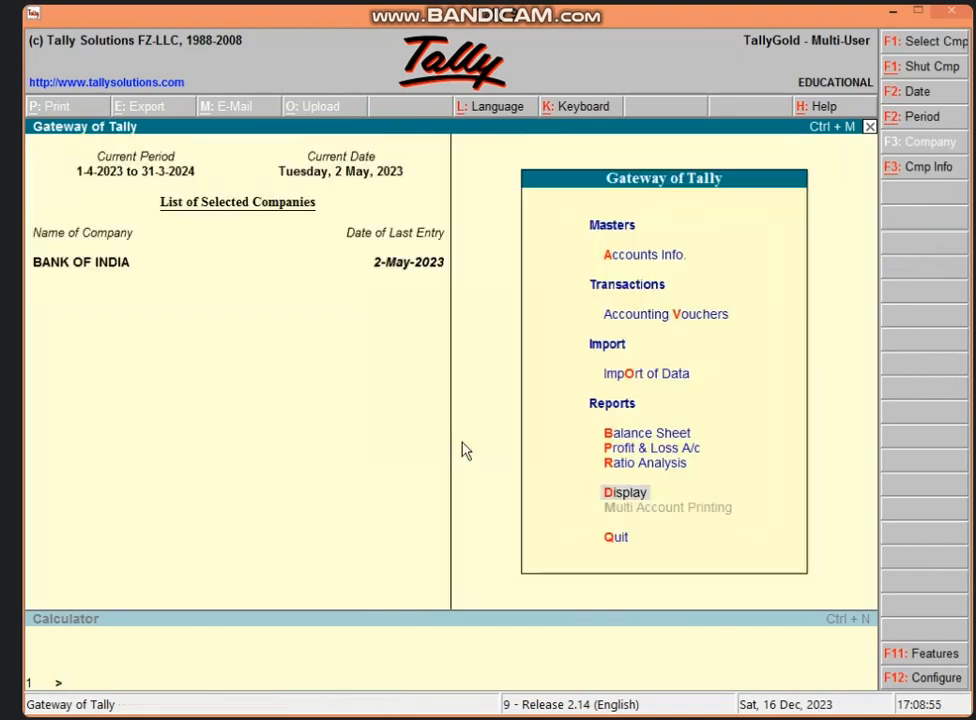
Examine the Cash Flow report and its summary for May, and return to the Gateway of Tally
key(Return)
key(c)
key(Return)
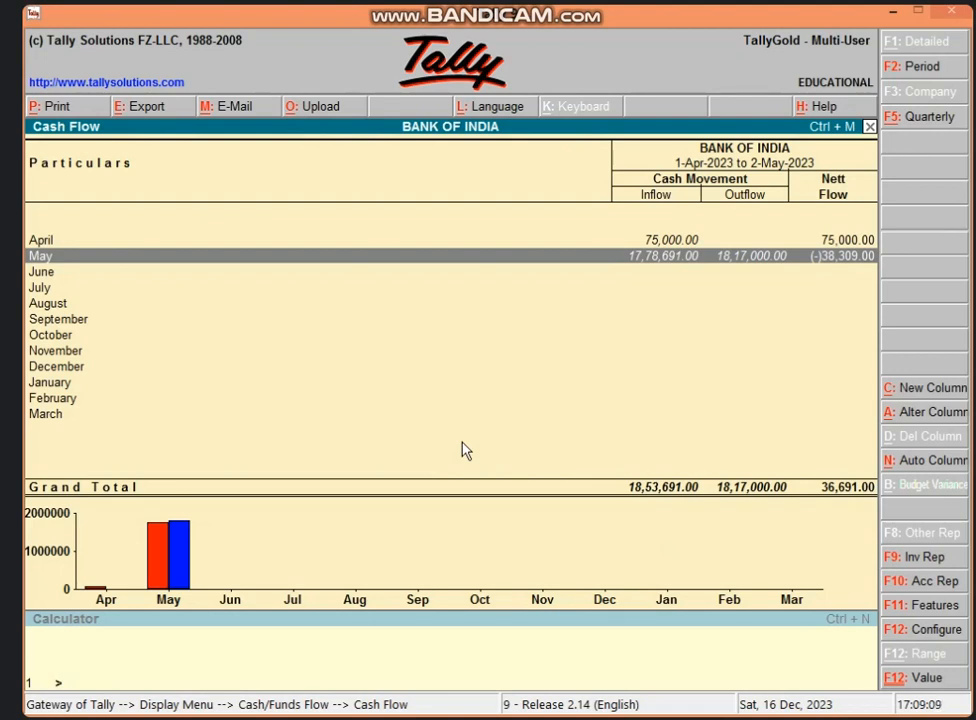
key(Return)
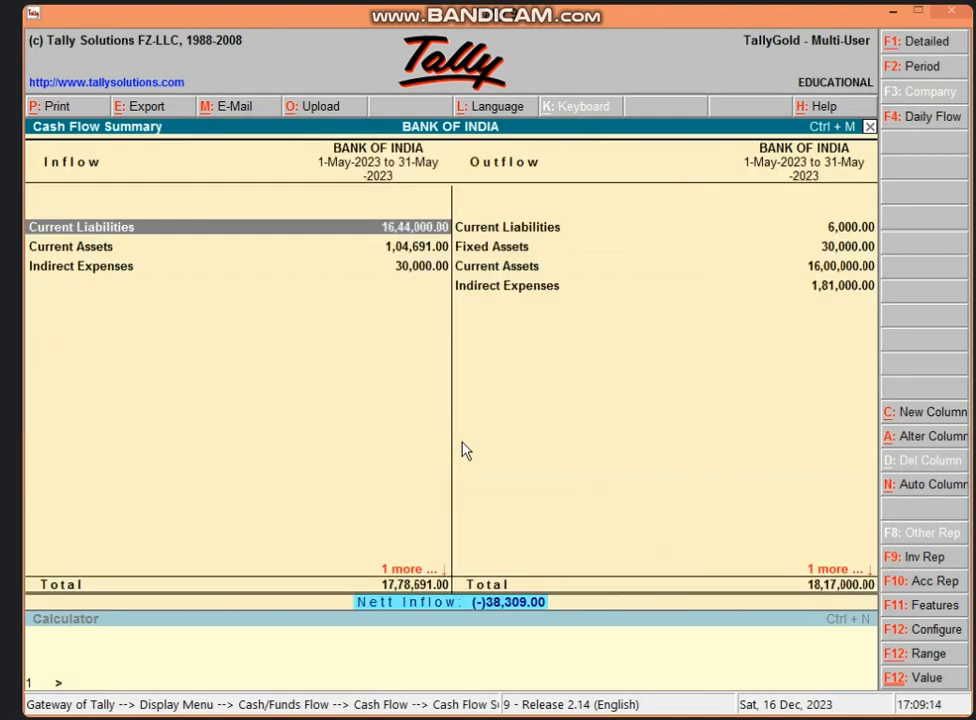
key(Escape)
key(Escape)
key(Escape)
key(Escape)
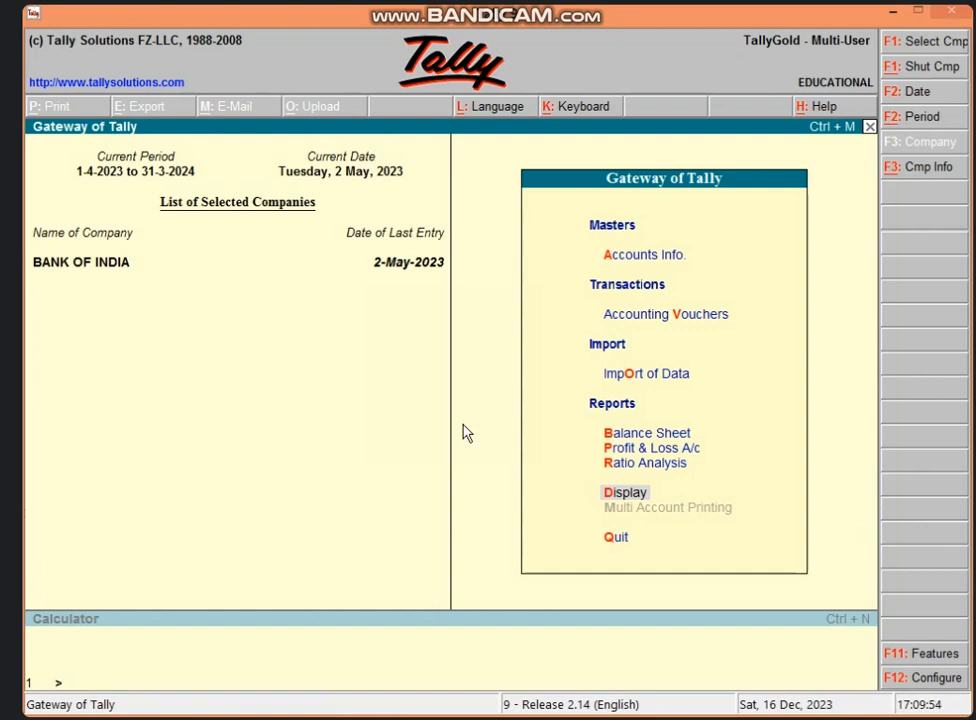
Start creating a single ledger named PRINTER, leaving the alias empty
key(a)
key(l)
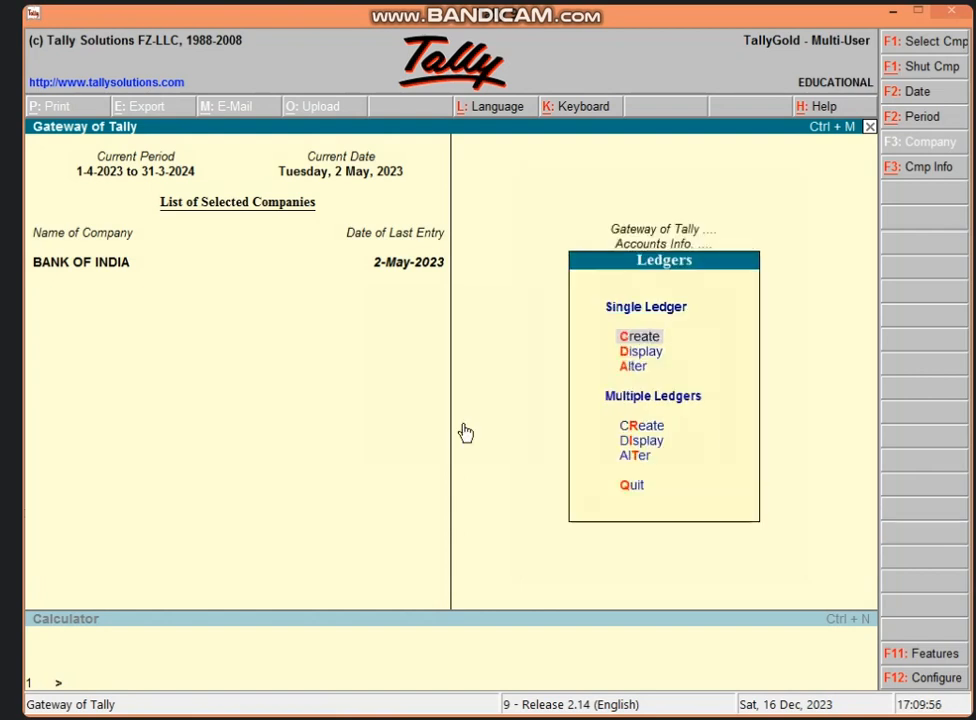
key(c)
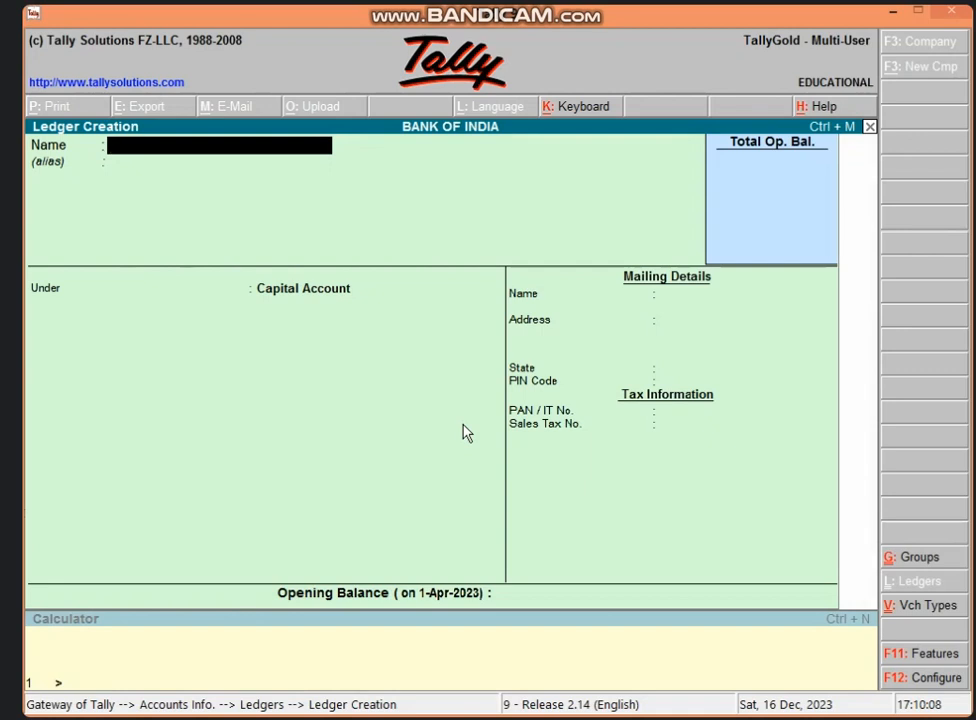
text(PRINTE)
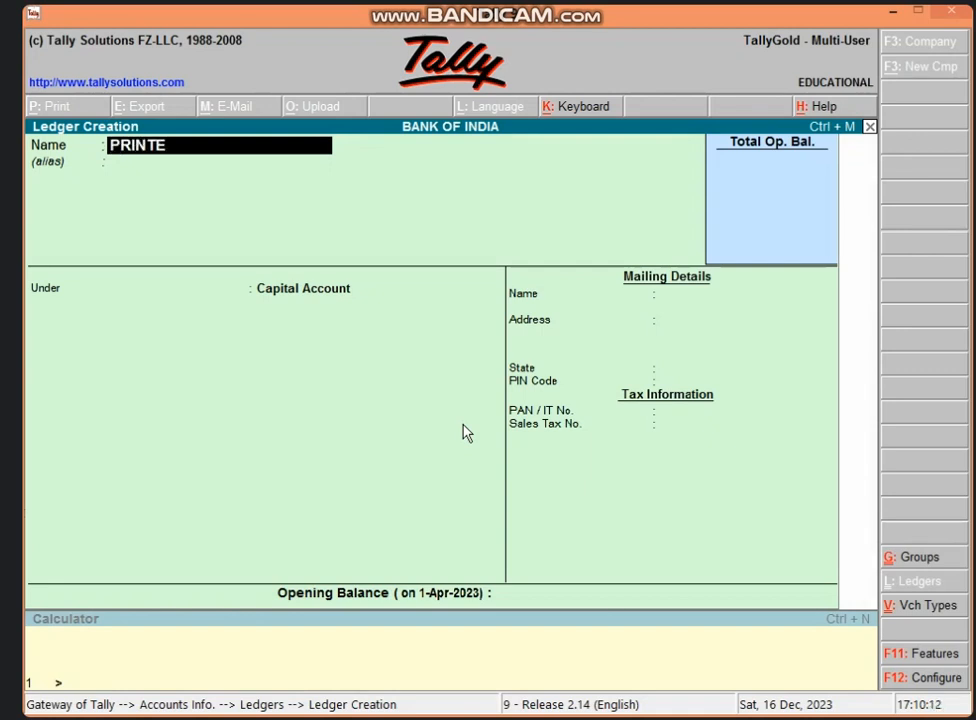
text(R)
key(Return)
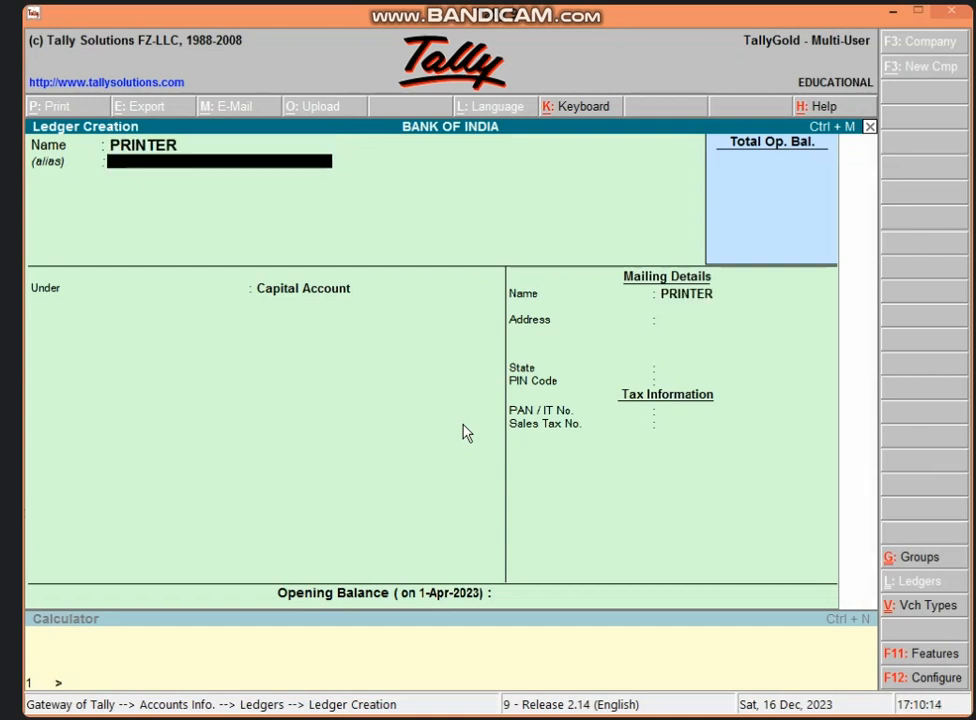
key(Return)
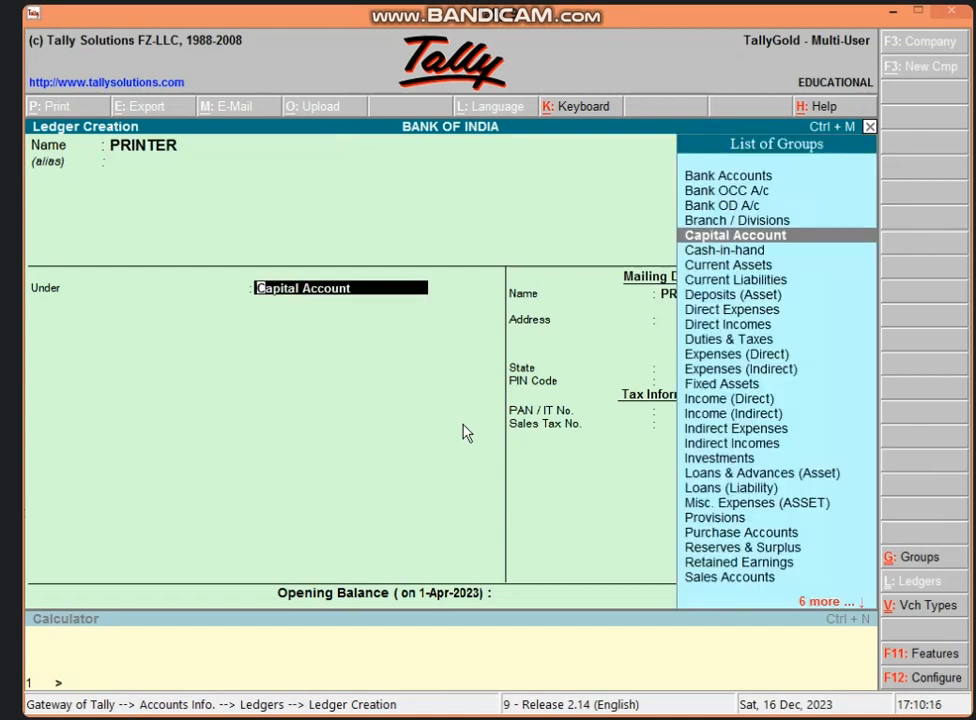
Place the PRINTER ledger under Fixed Assets, save it without an opening balance and return to the Gateway of Tally
text(F)
key(Return)
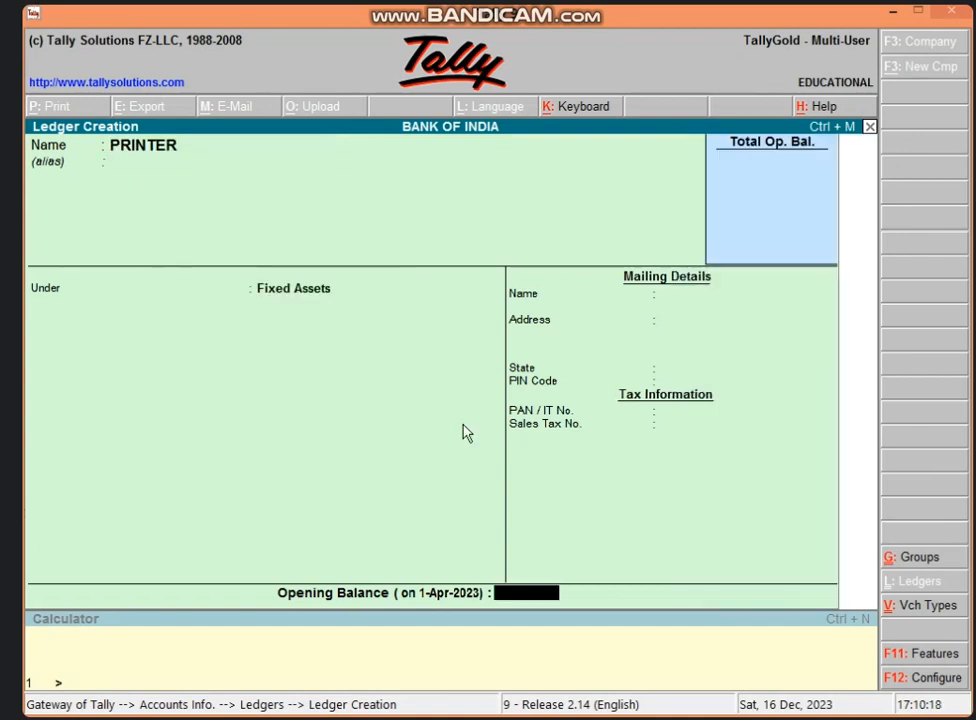
key(Return)
key(Return)
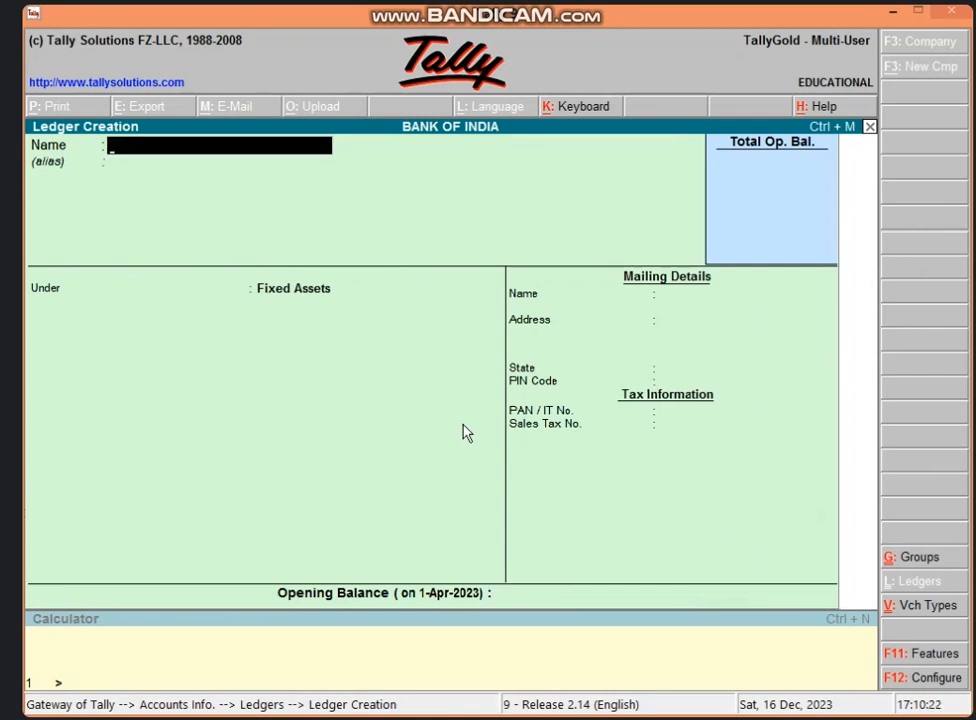
key(Escape)
key(Escape)
key(Escape)
key(Escape)
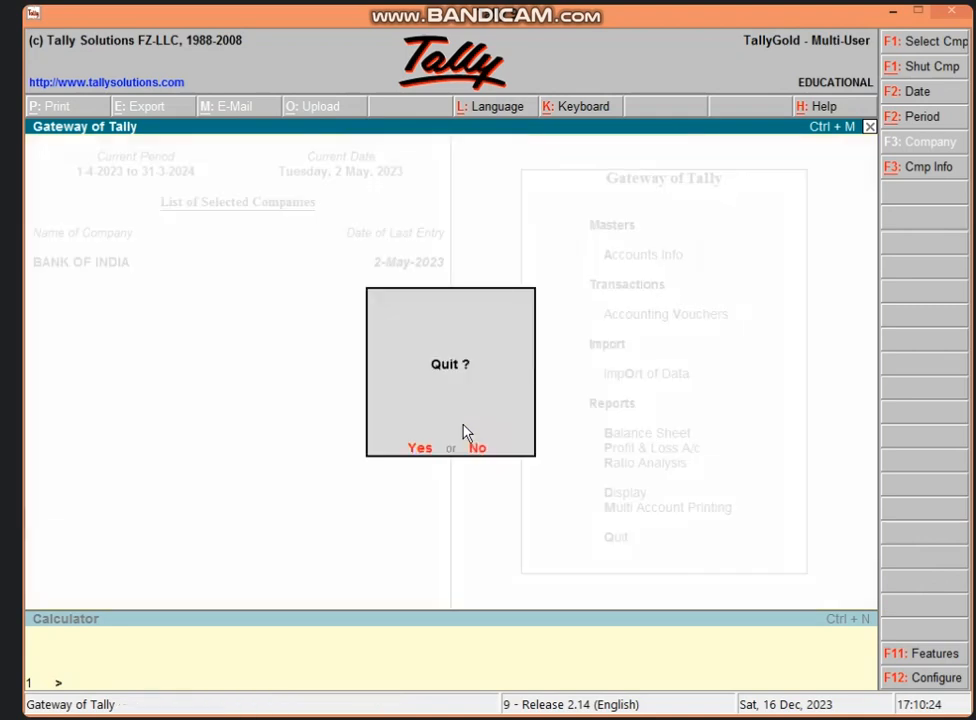
key(Escape)
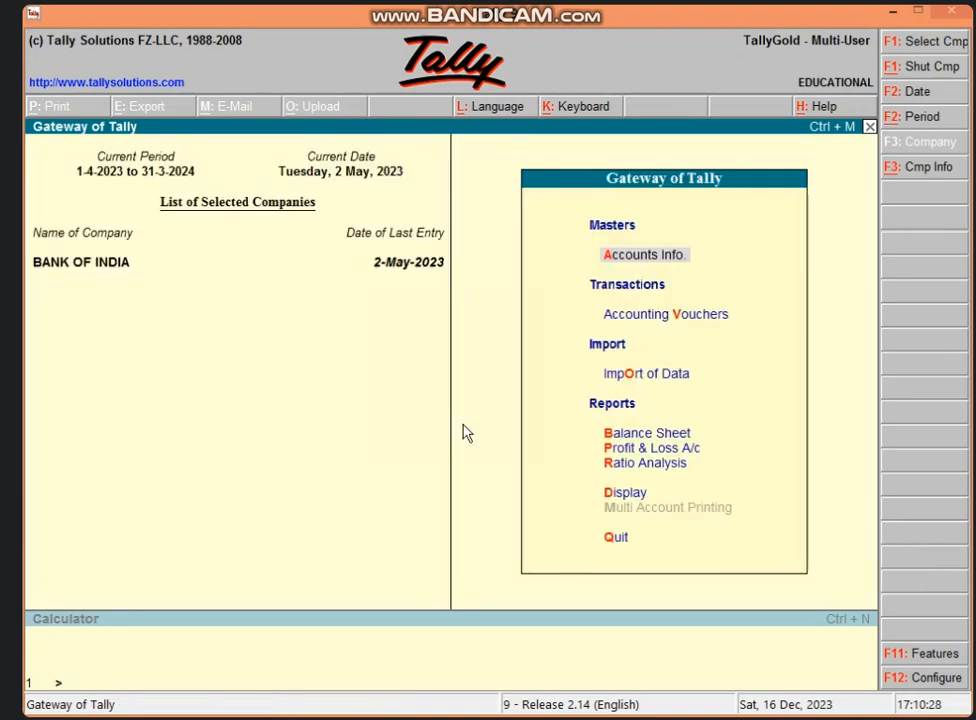
Start a payment voucher dated 2-May-2023 and debit PRINTER with 50,000
key(v)
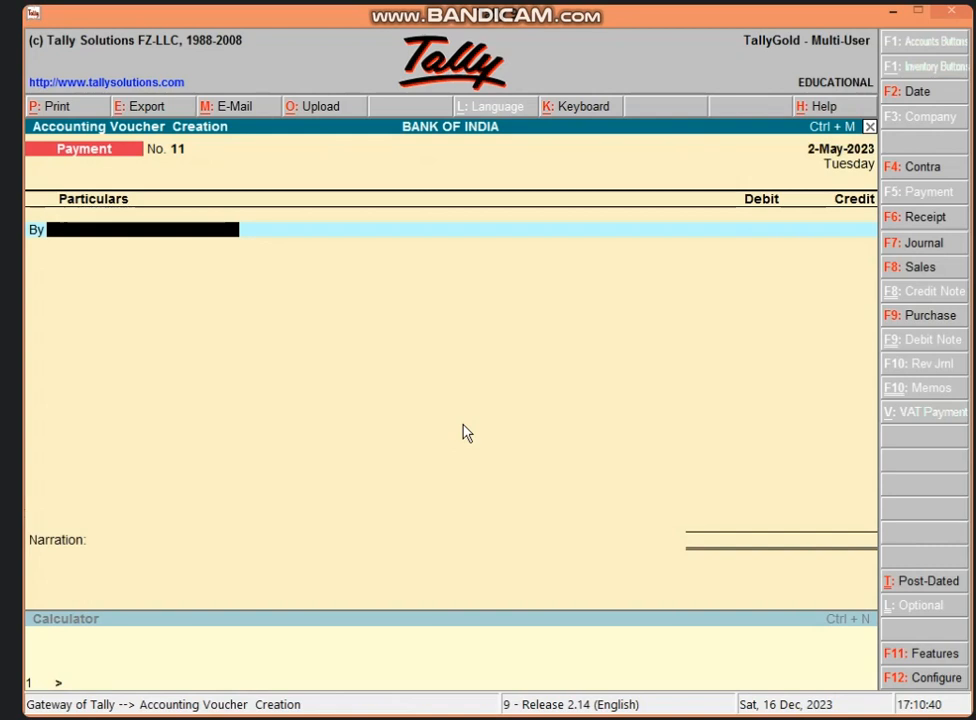
text(PRI)
key(Return)
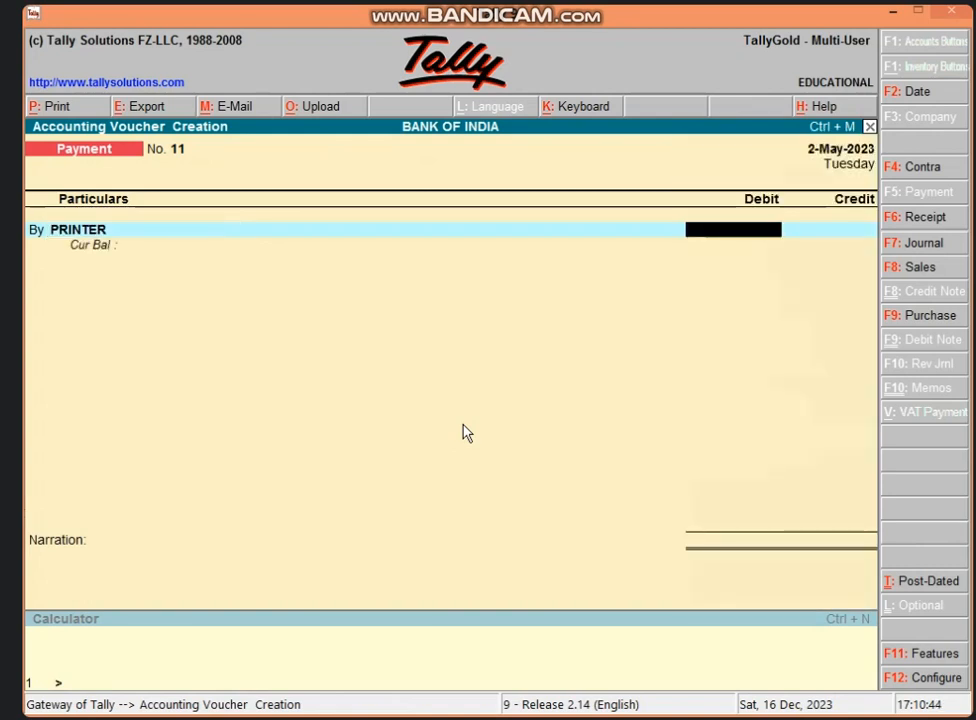
text(6)
key(BackSpace)
text(50,)
text(00)
text(0)
key(Return)
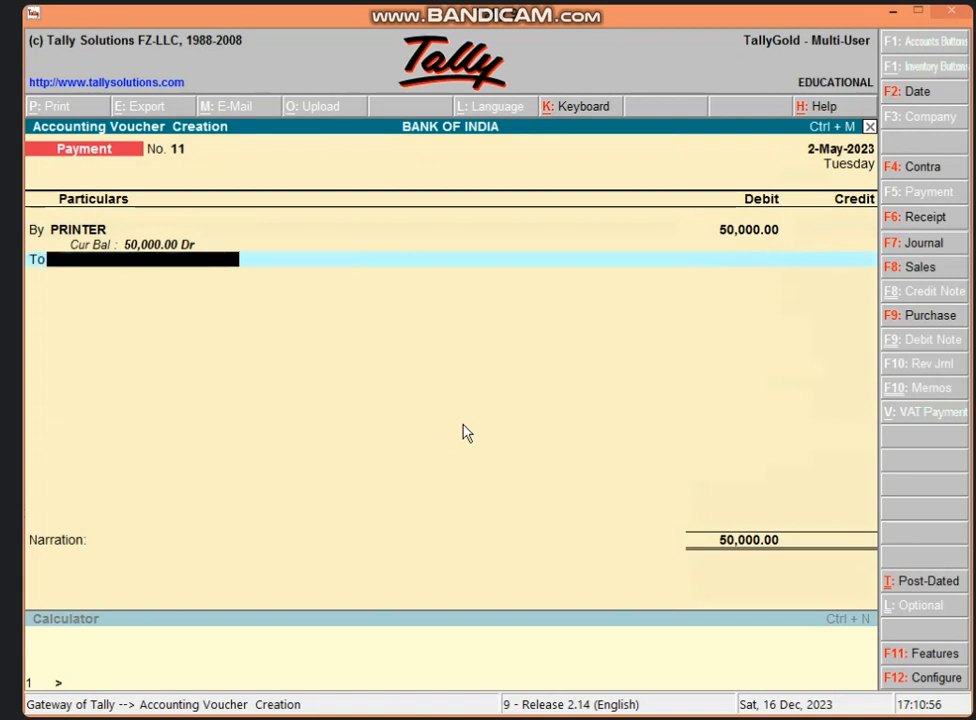
Credit Cash with 50,000 in the payment voucher and save it without a narration
text(CAS)
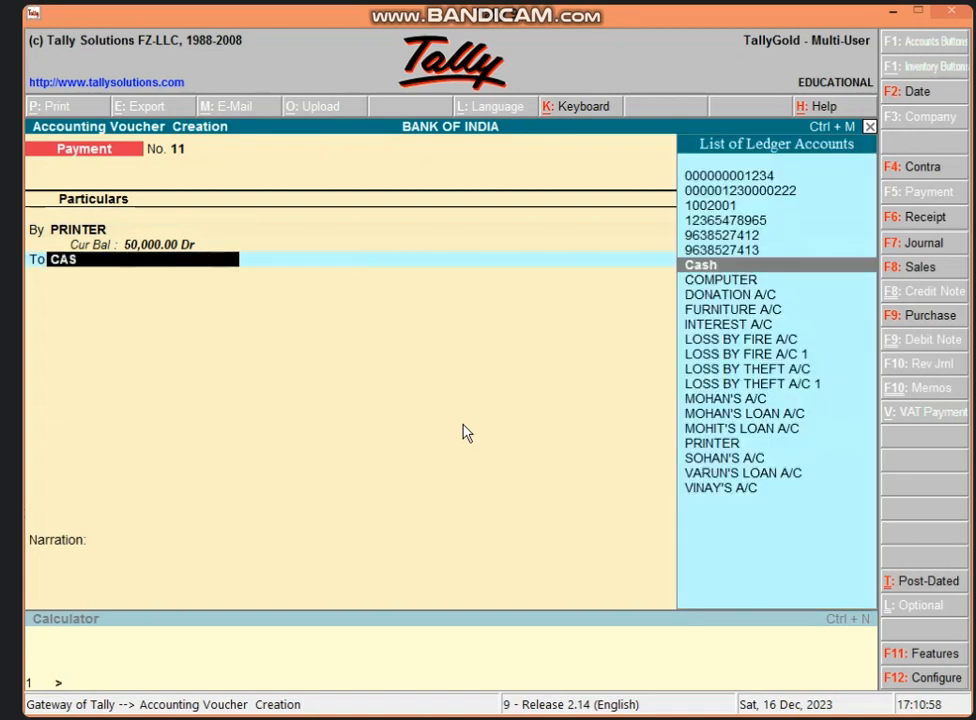
key(Return)
key(Return)
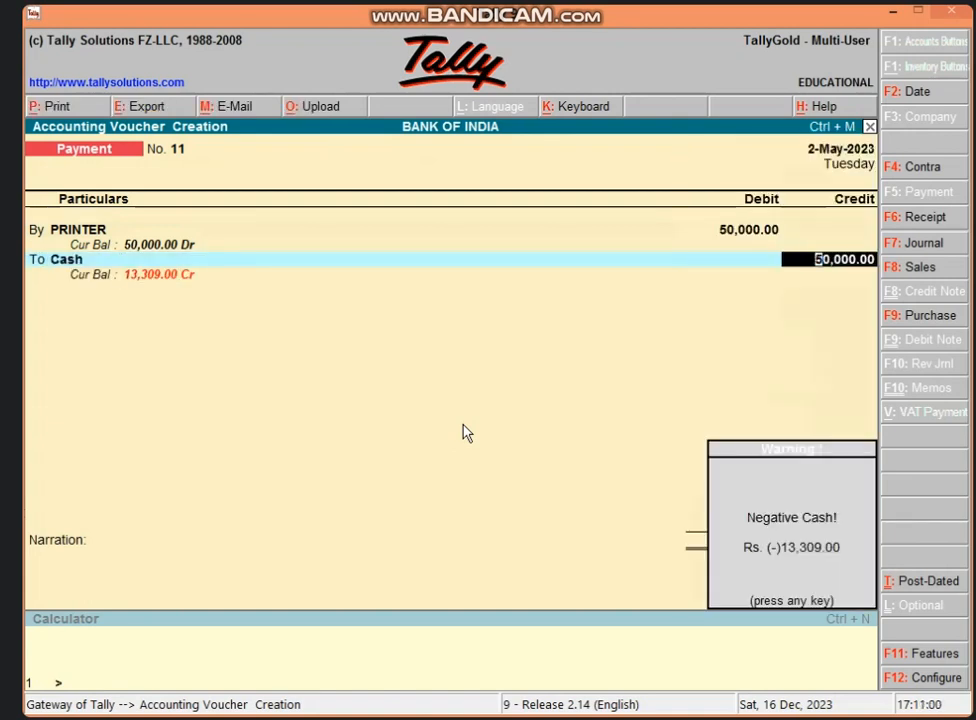
key(Return)
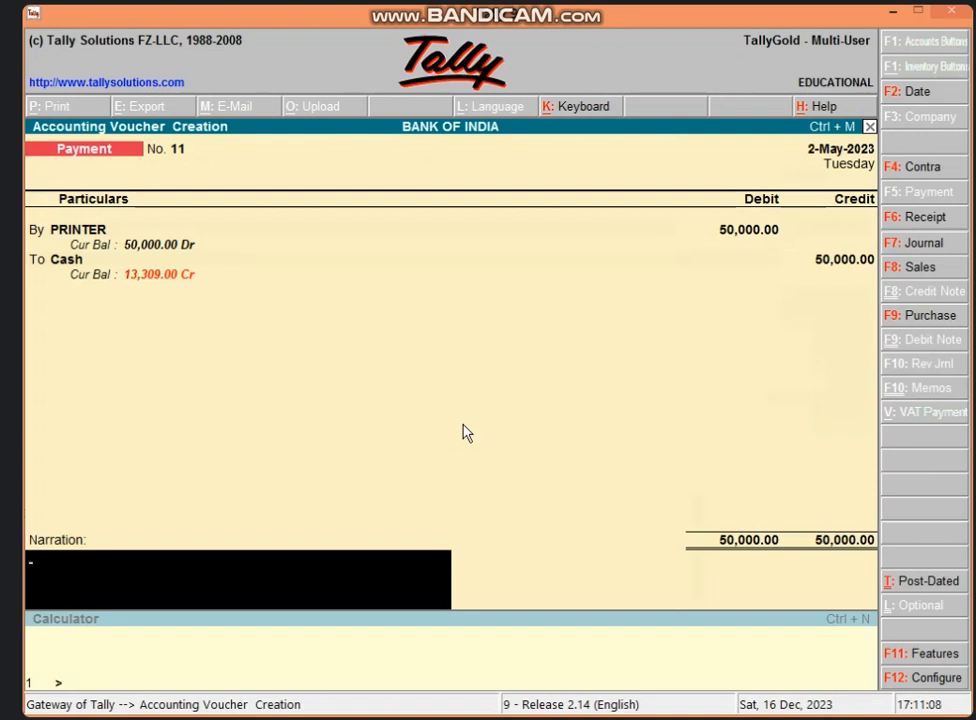
key(Return)
key(Return)
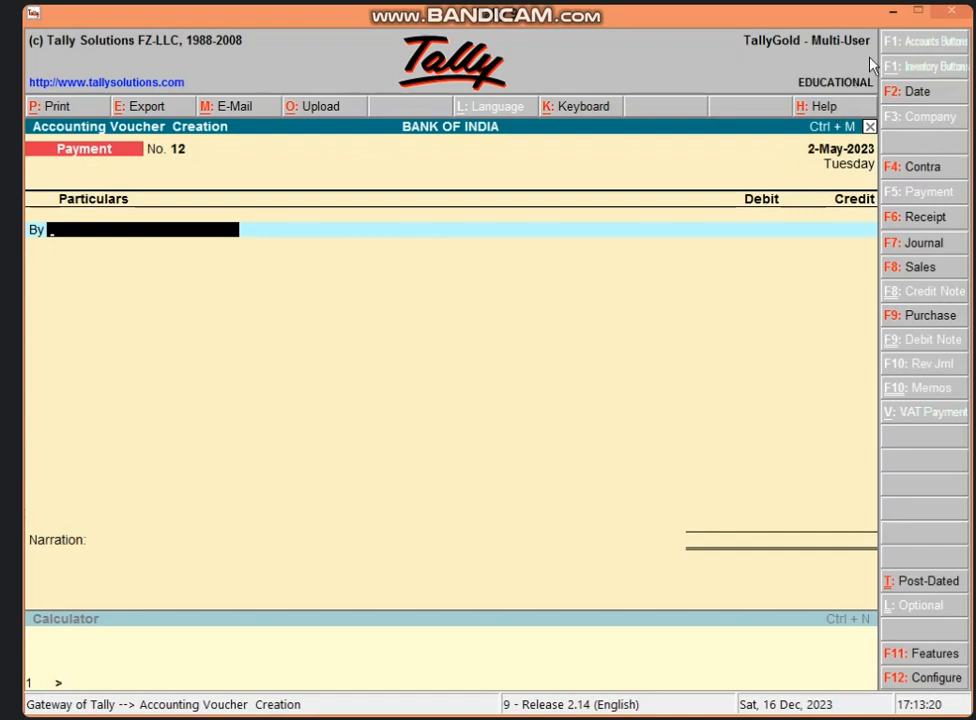
Minimize Tally and refresh the desktop
click(892, 11)
right_click(683, 158)
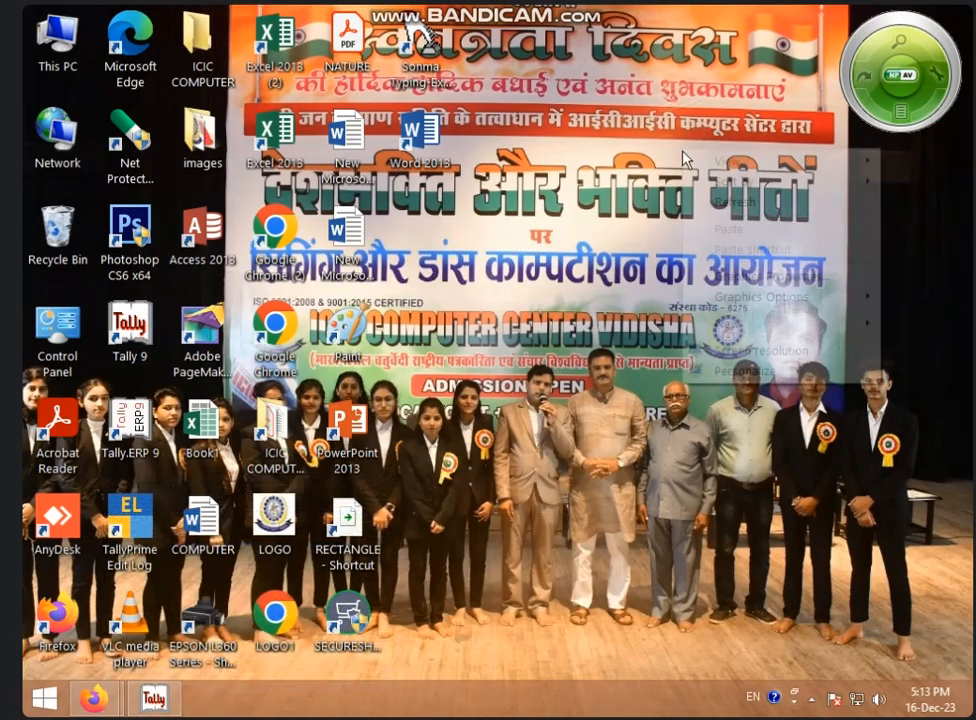
click(725, 201)
right_click(667, 208)
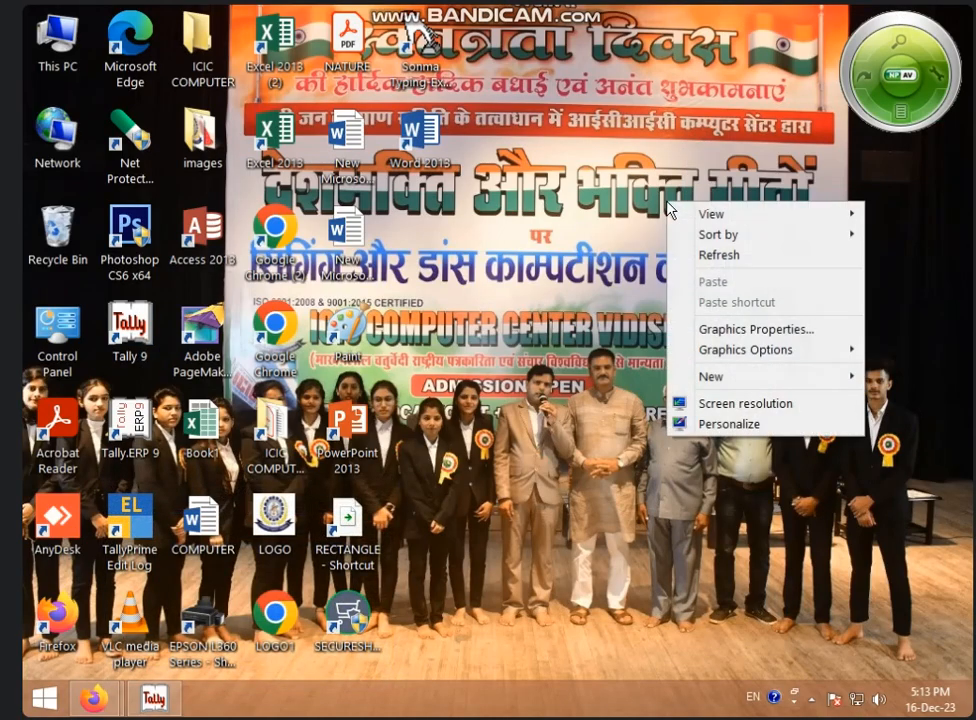
click(717, 255)
right_click(670, 251)
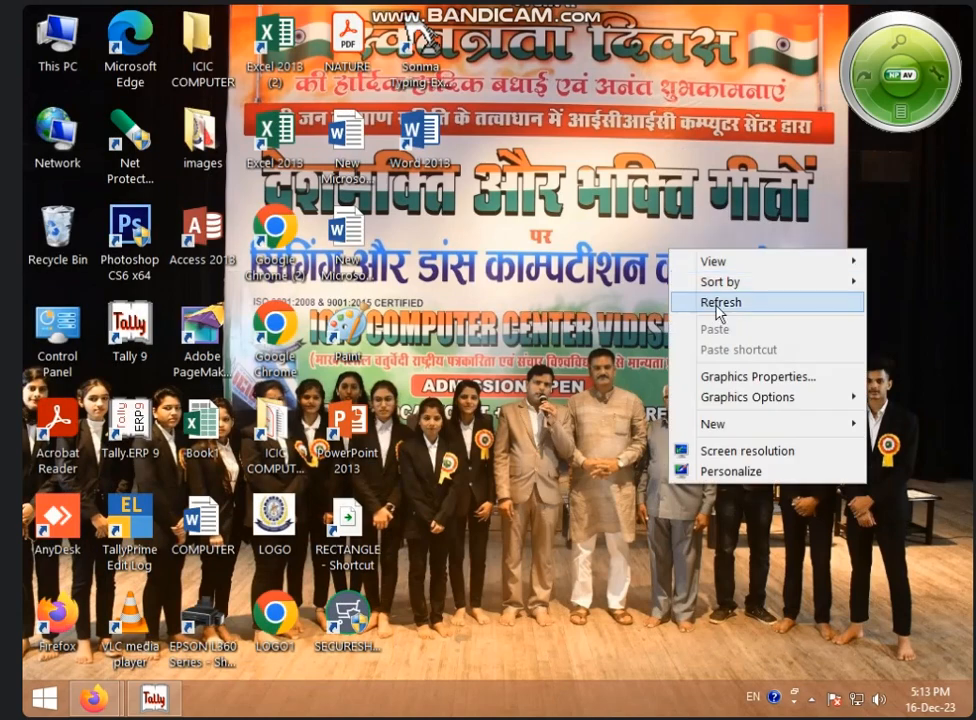
click(717, 304)
right_click(678, 256)
click(700, 302)
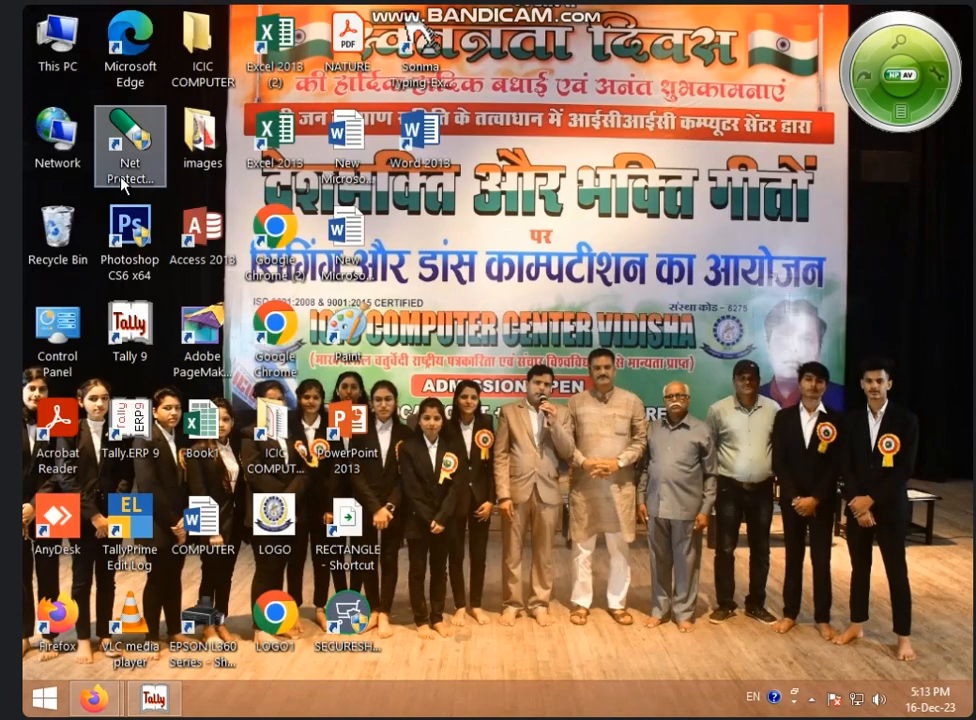
Switch to Excel 2013 and open the existing depreciation calculation workbook from the recent workbooks
double_click(272, 135)
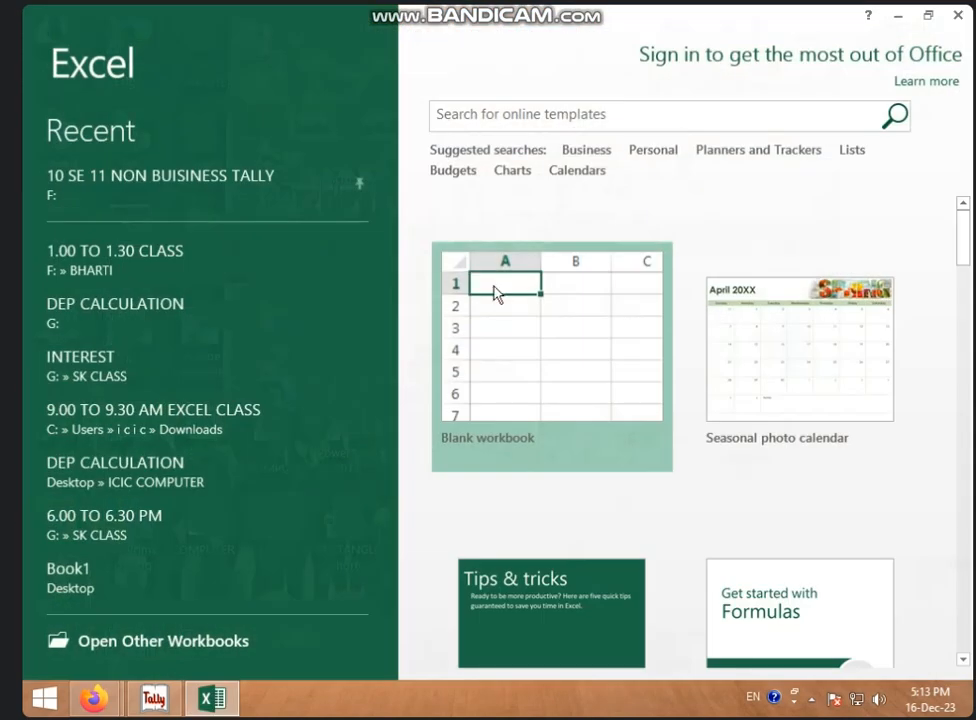
click(495, 293)
click(52, 41)
click(125, 181)
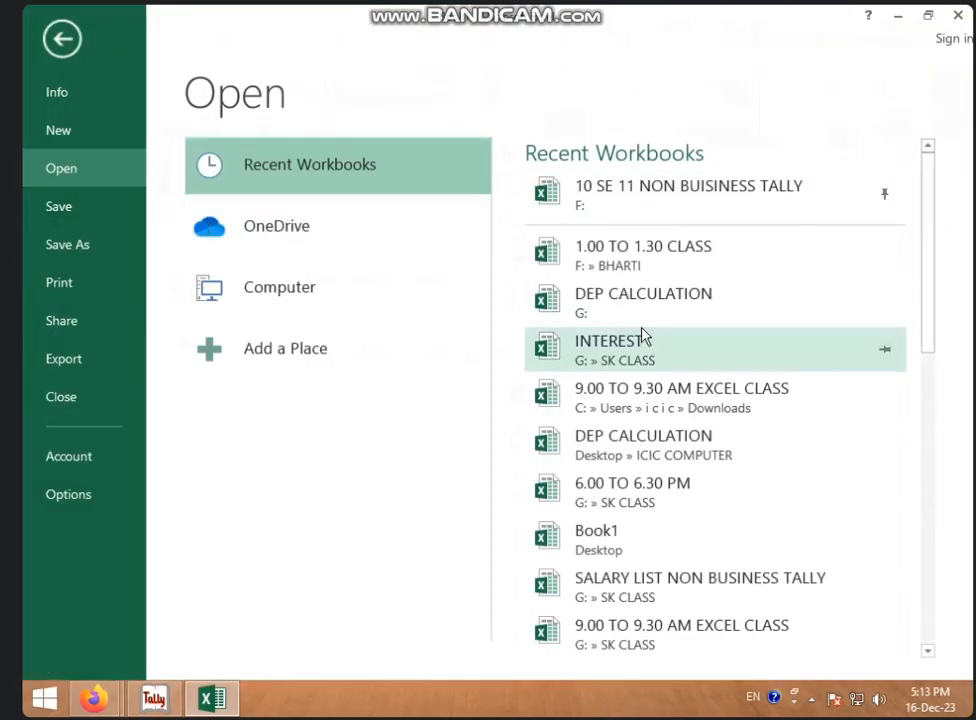
key(Escape)
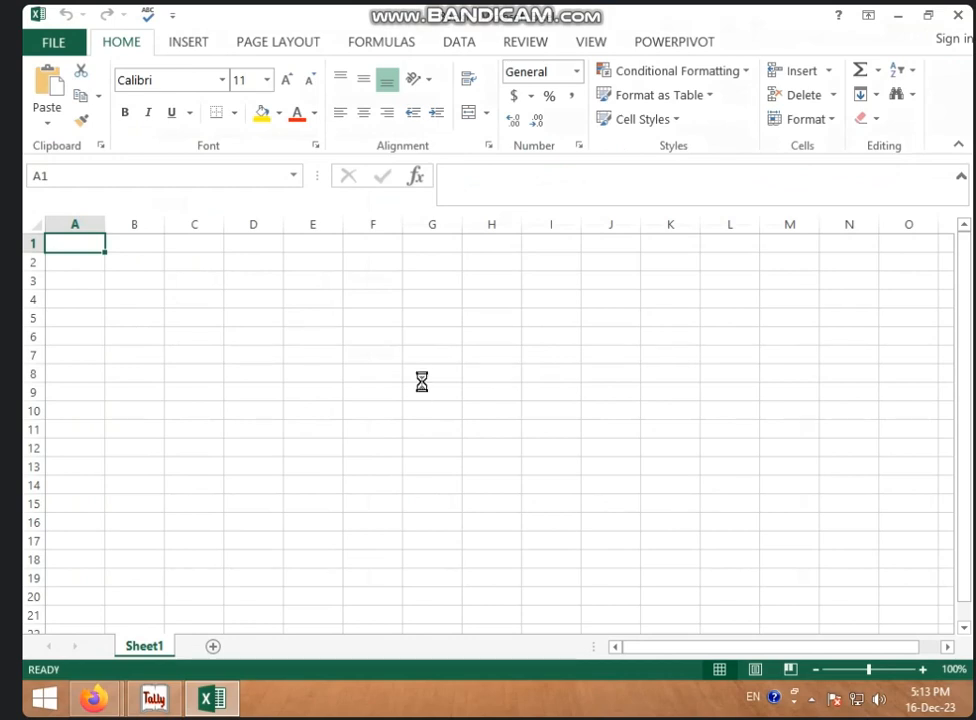
scroll(408, 358, up, 6)
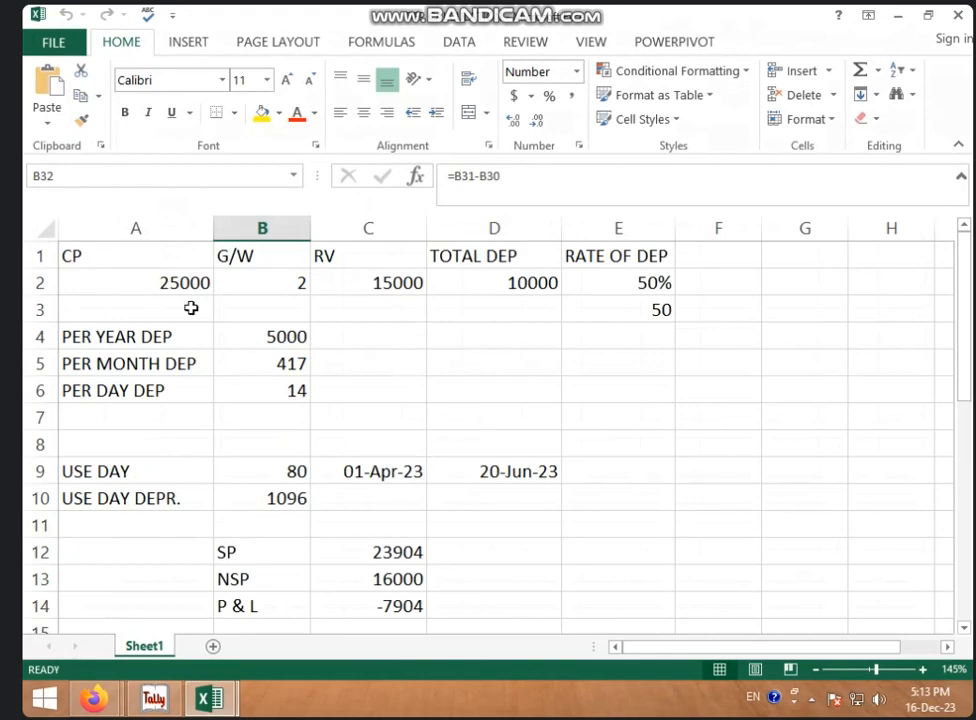
Make all cells of the depreciation sheet bold with a font size of 14
click(50, 231)
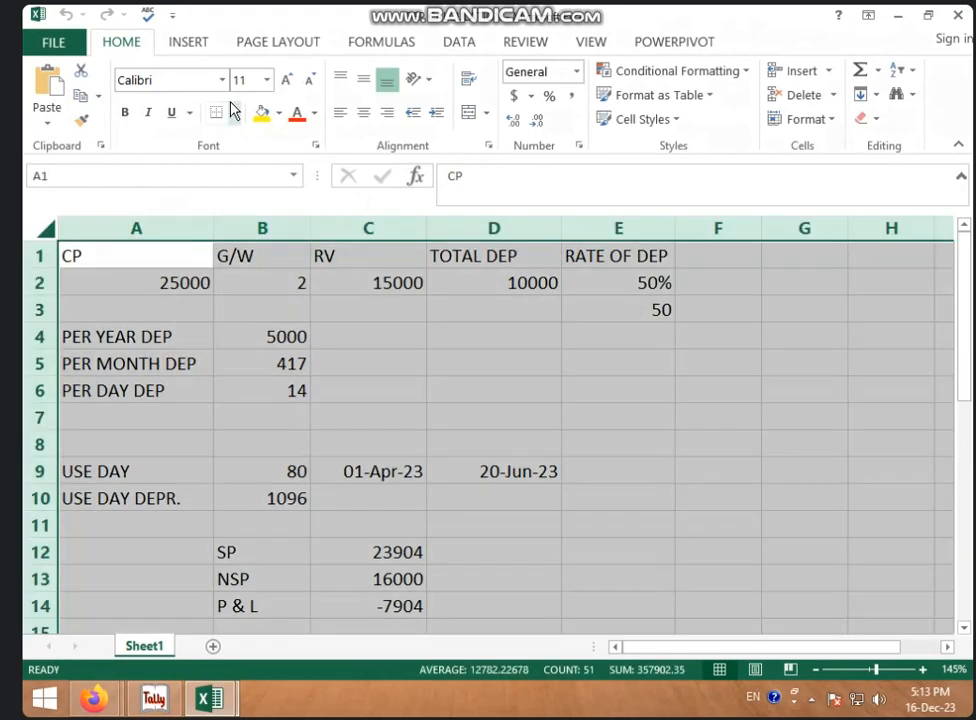
click(125, 113)
click(283, 86)
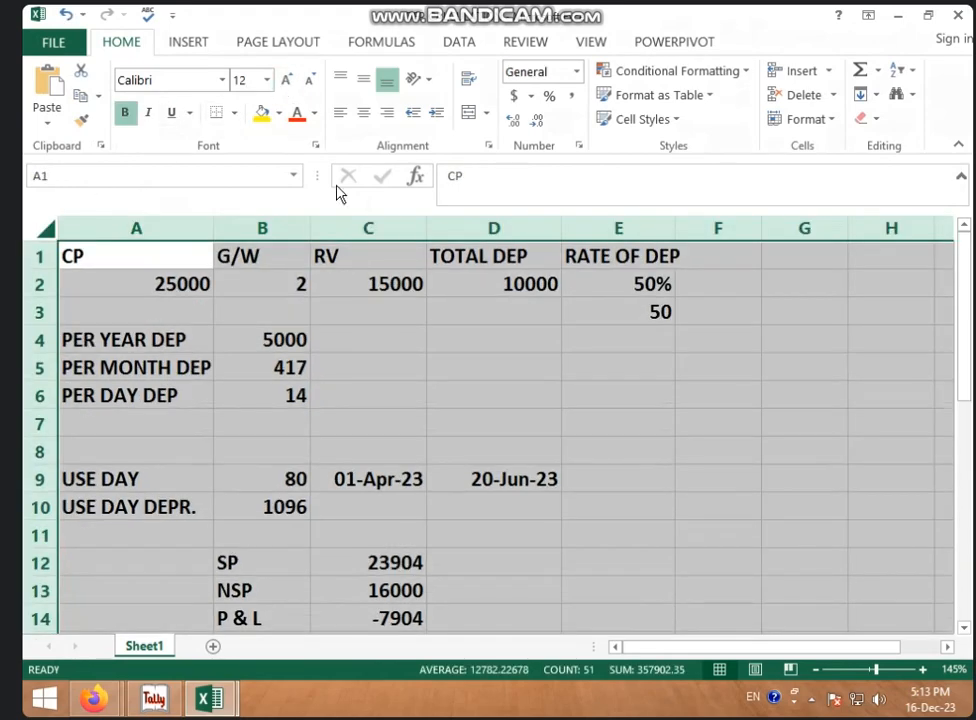
click(286, 82)
click(480, 358)
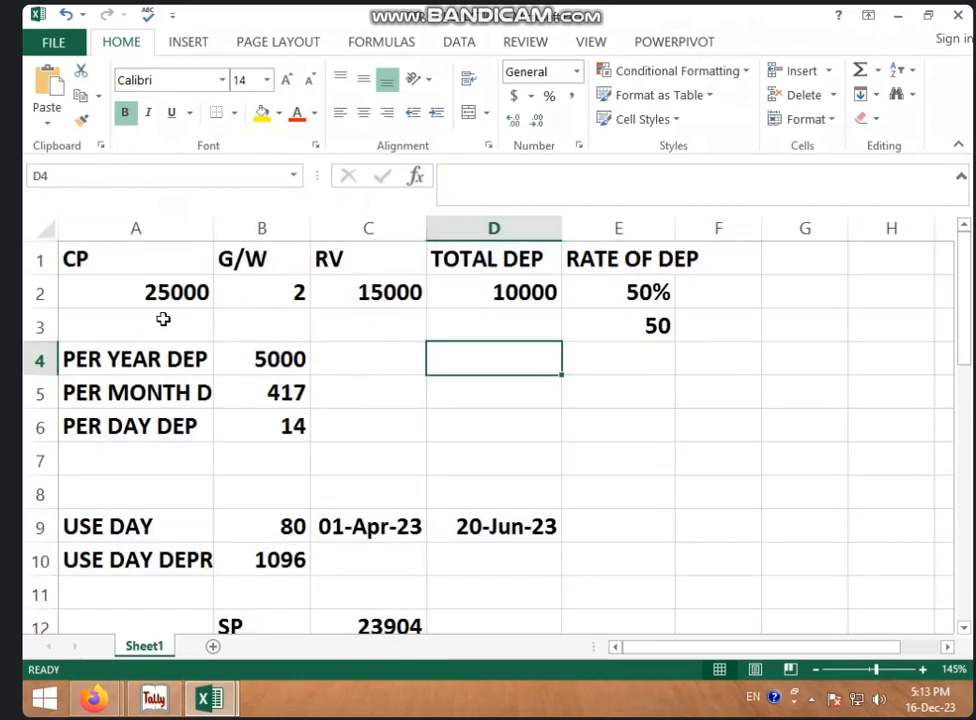
Set the CP value in A2 to 50000 and the RV value in C2 to 40000
click(152, 287)
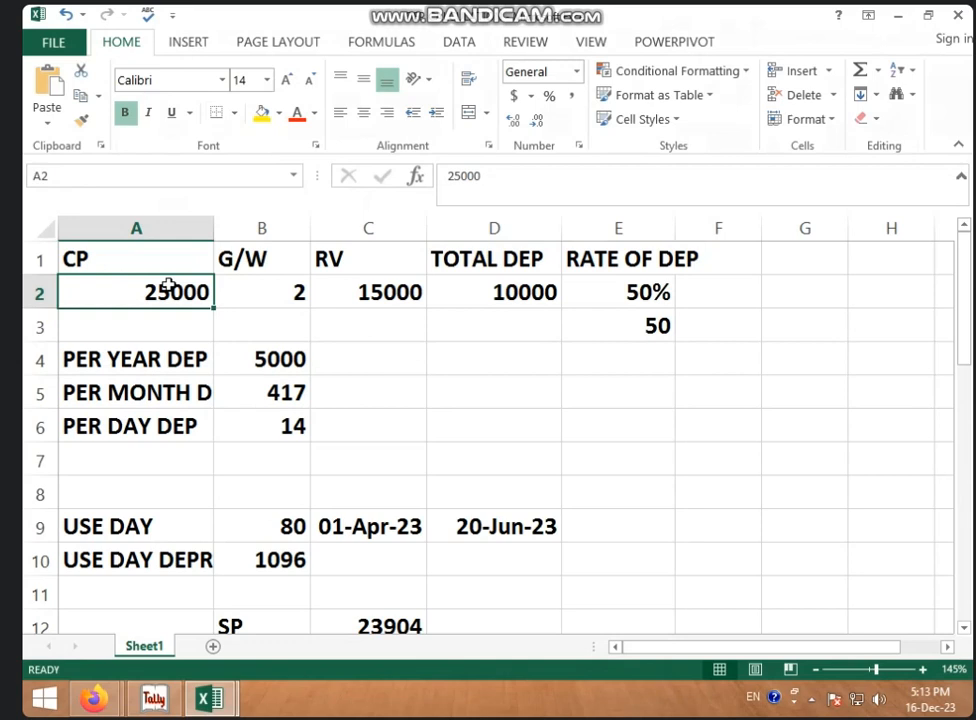
text(50000)
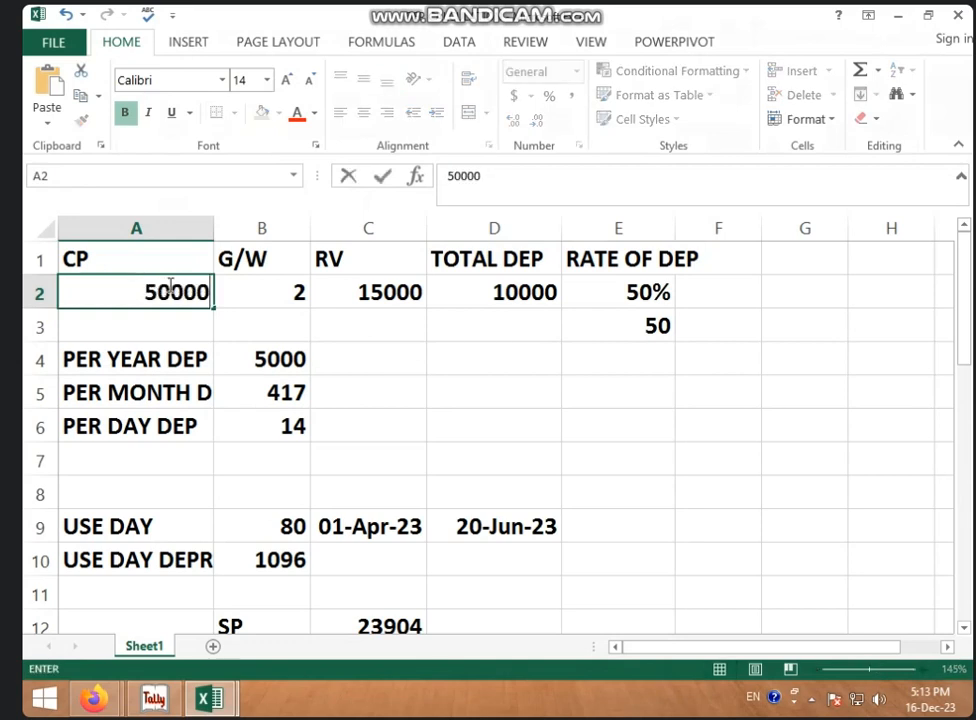
click(256, 284)
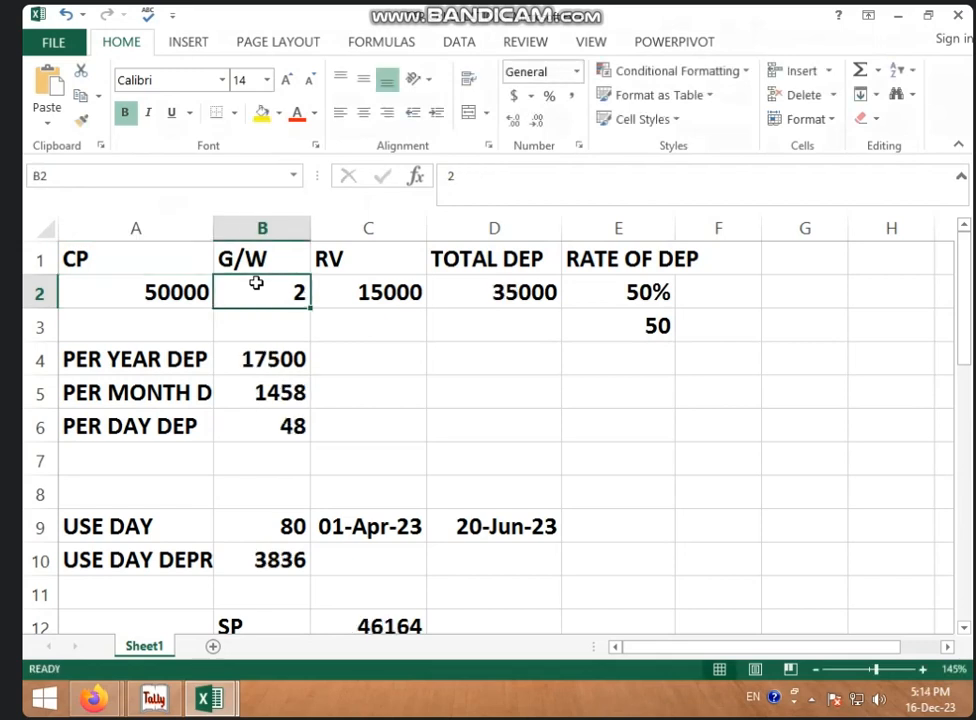
click(377, 311)
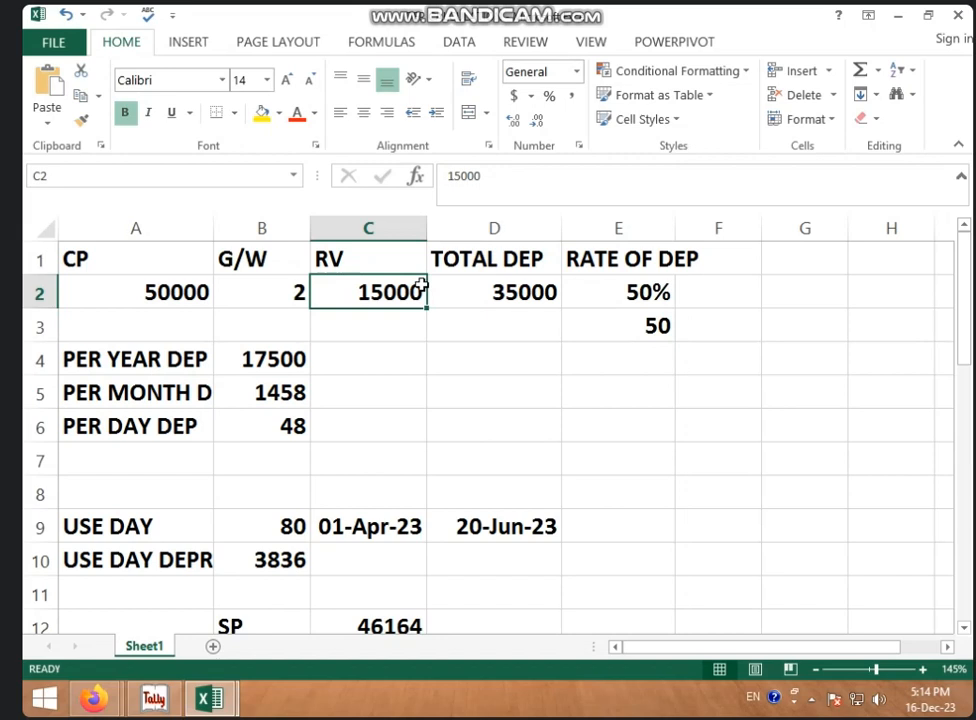
text(40000)
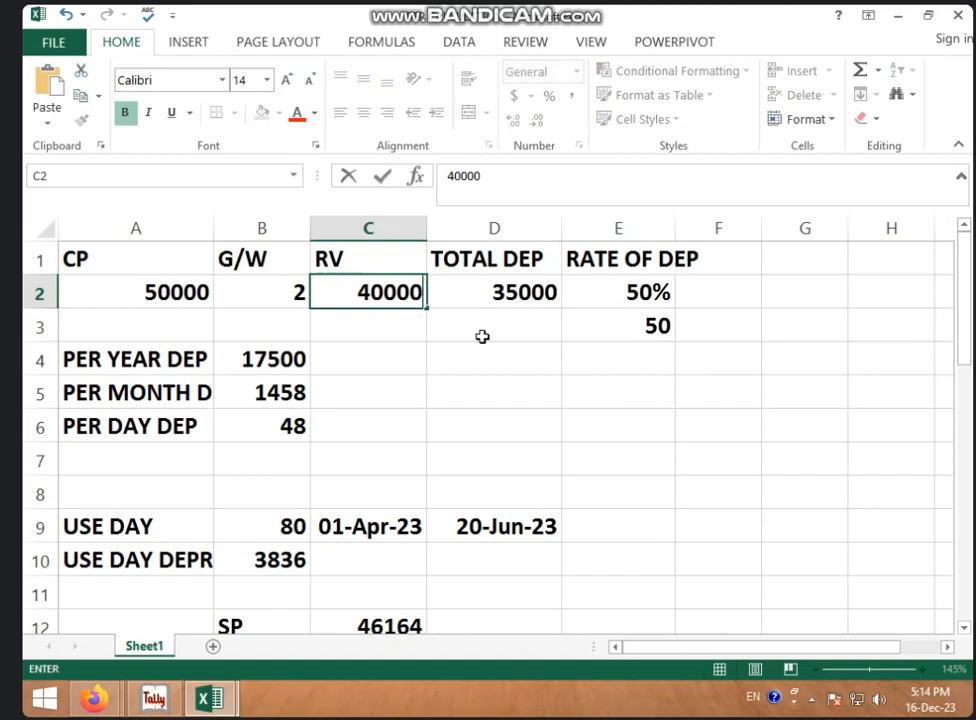
click(503, 366)
click(373, 261)
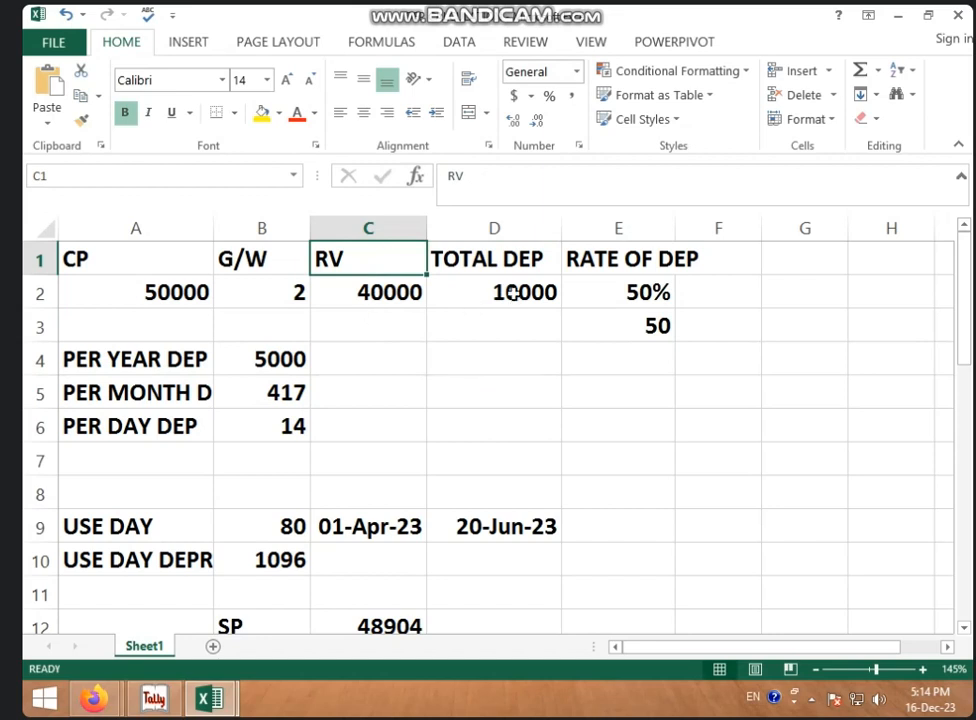
Re-enter the TOTAL DEP formula in D2 as =A2-C2
click(513, 293)
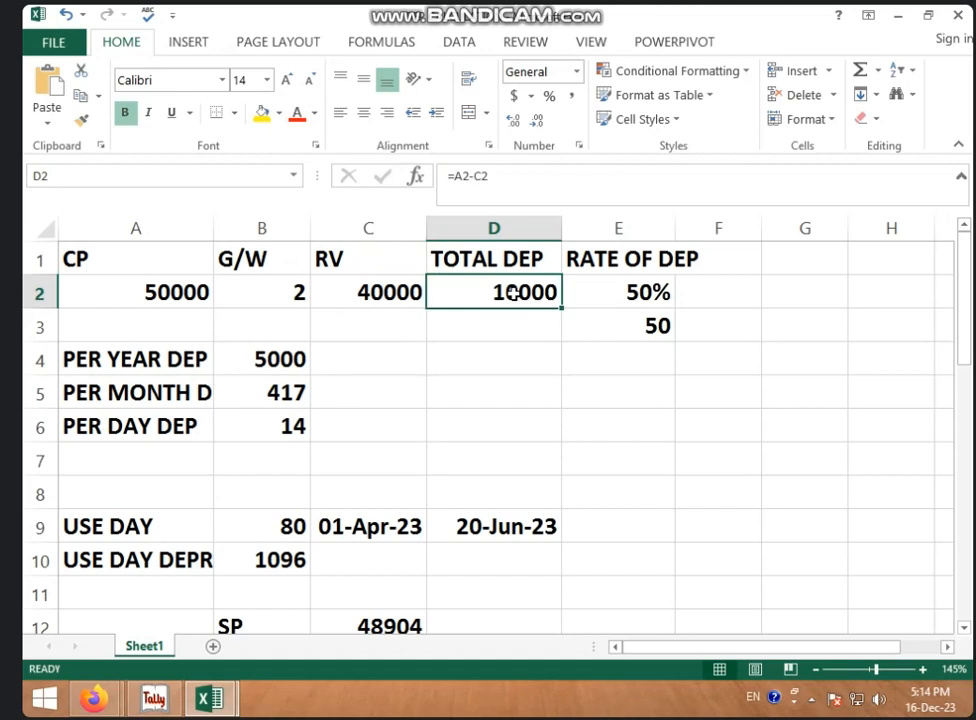
text(=)
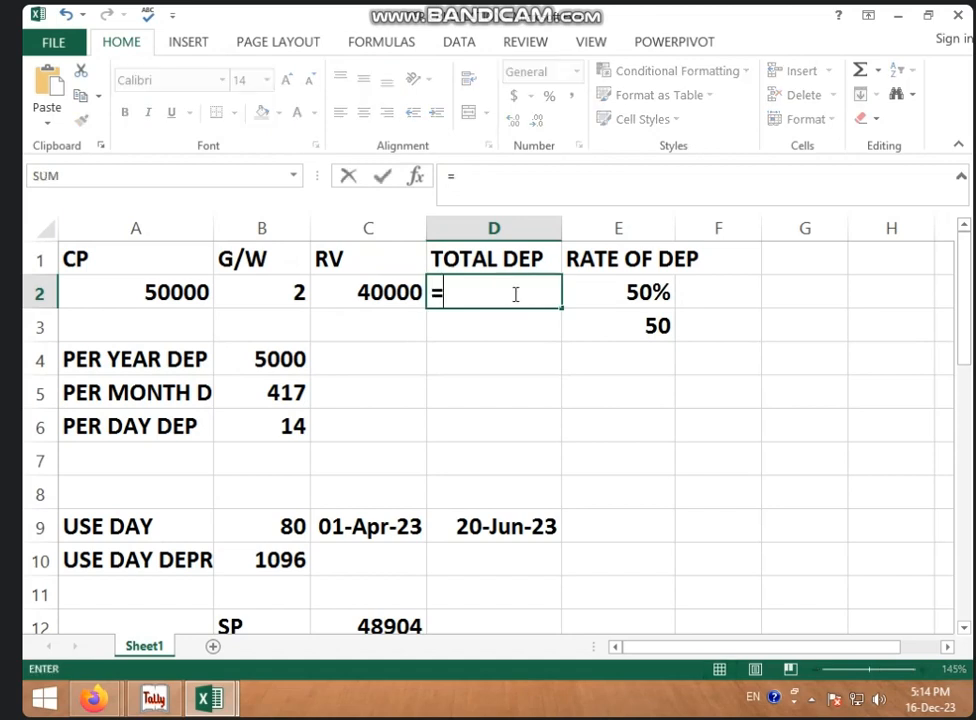
click(187, 294)
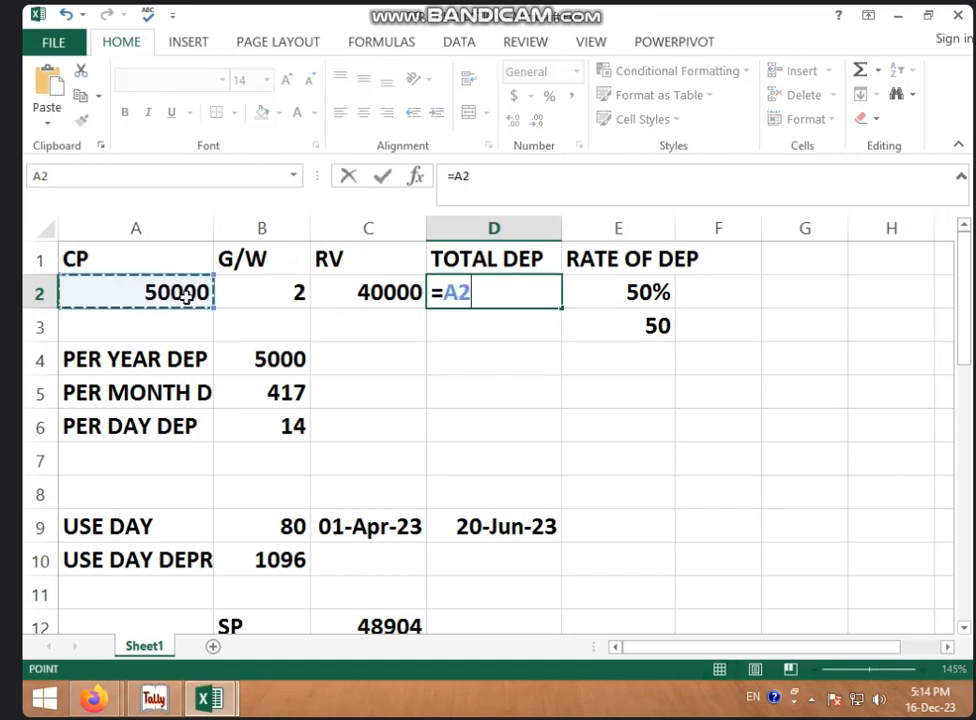
text(-)
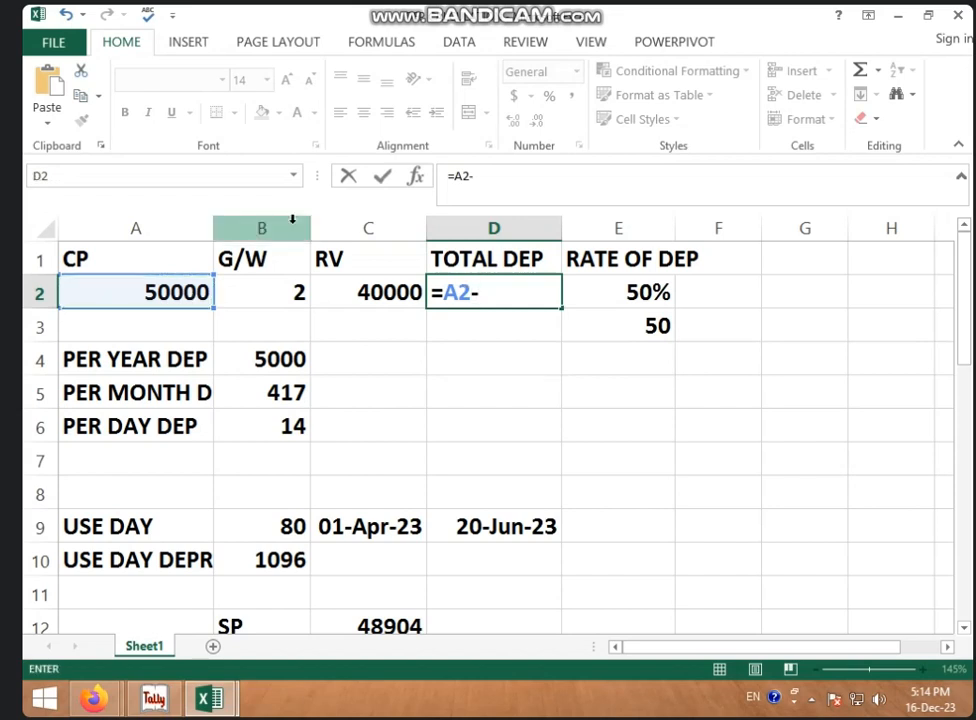
click(370, 296)
key(Return)
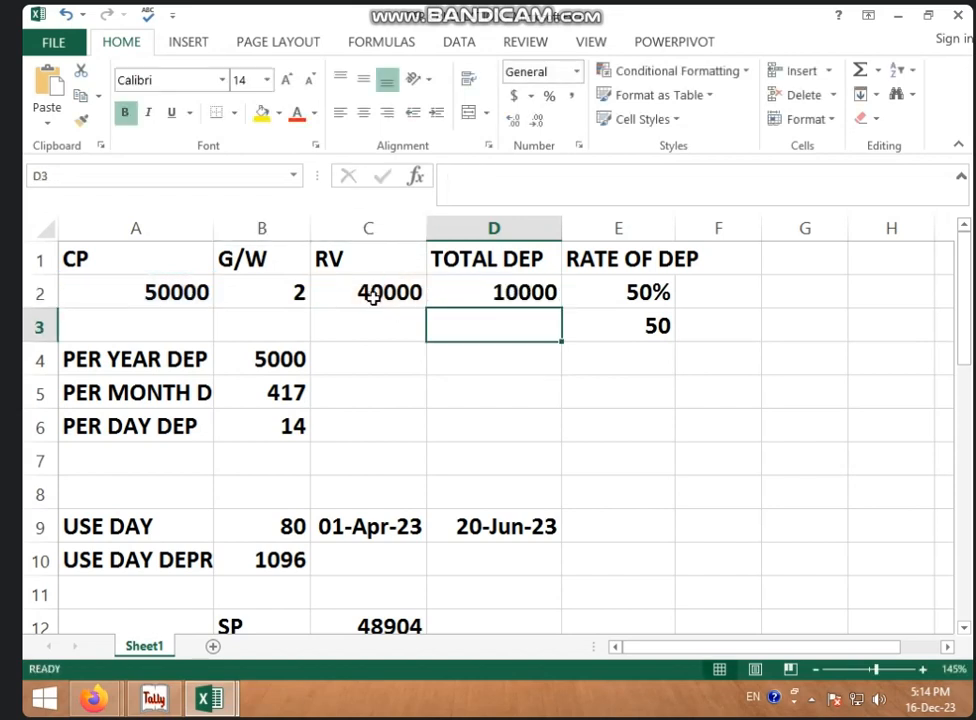
click(529, 290)
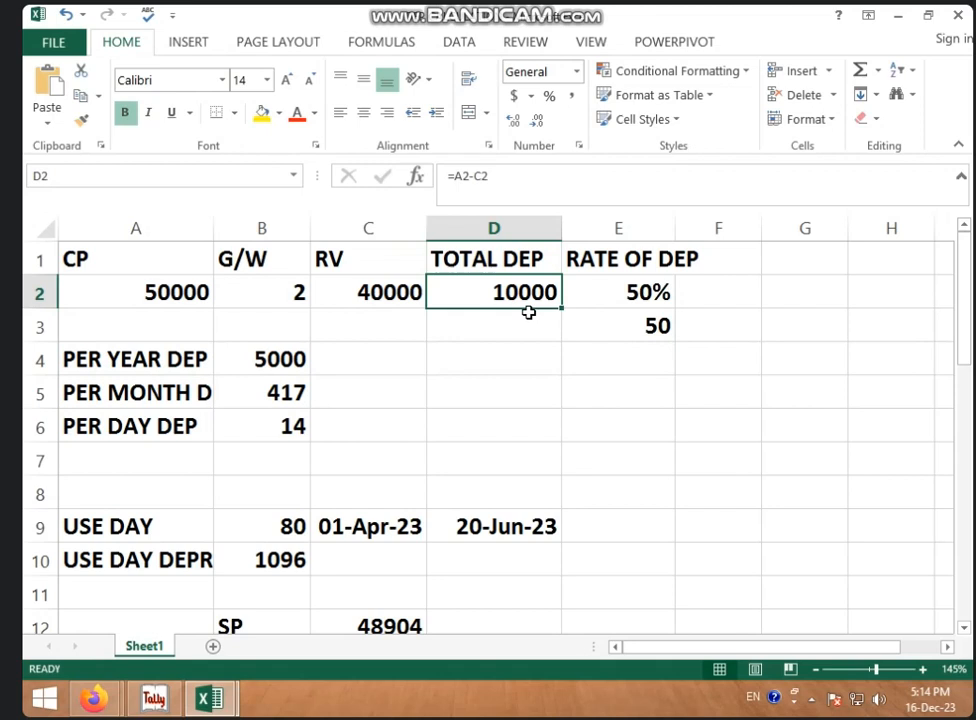
Check the per-year, per-month and per-day depreciation formulas and re-enter the yearly one in B4 as =D2/B2
click(290, 363)
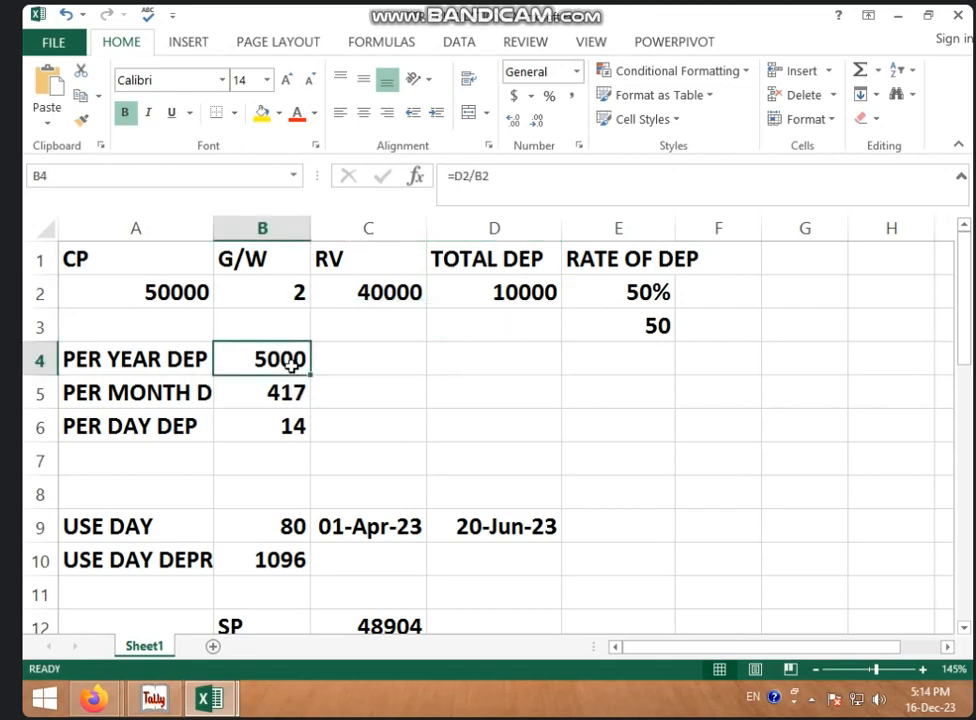
click(292, 392)
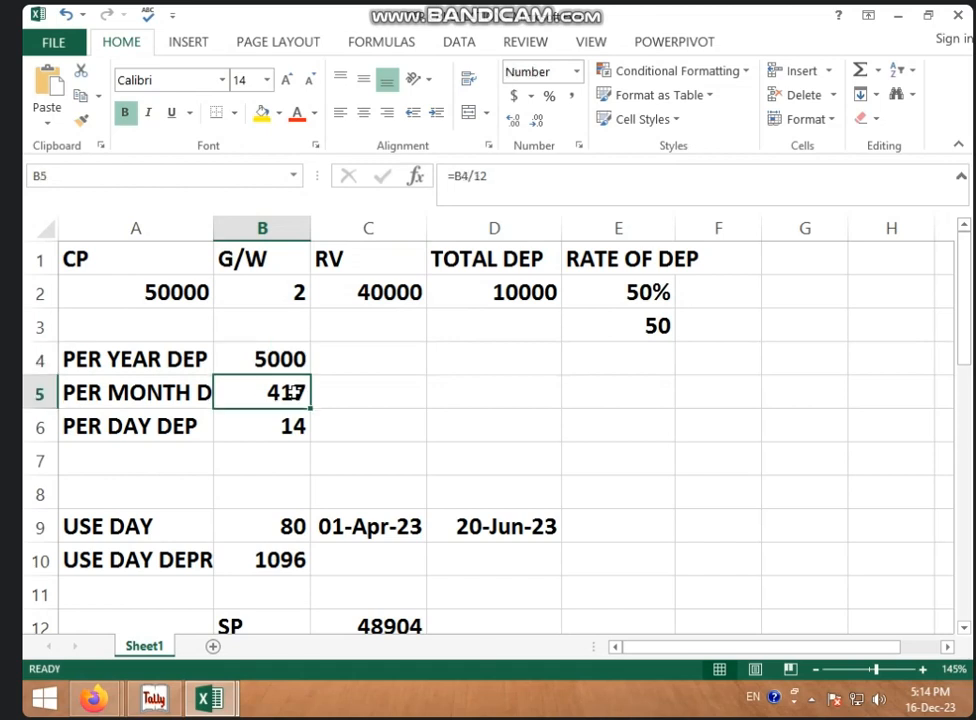
click(299, 420)
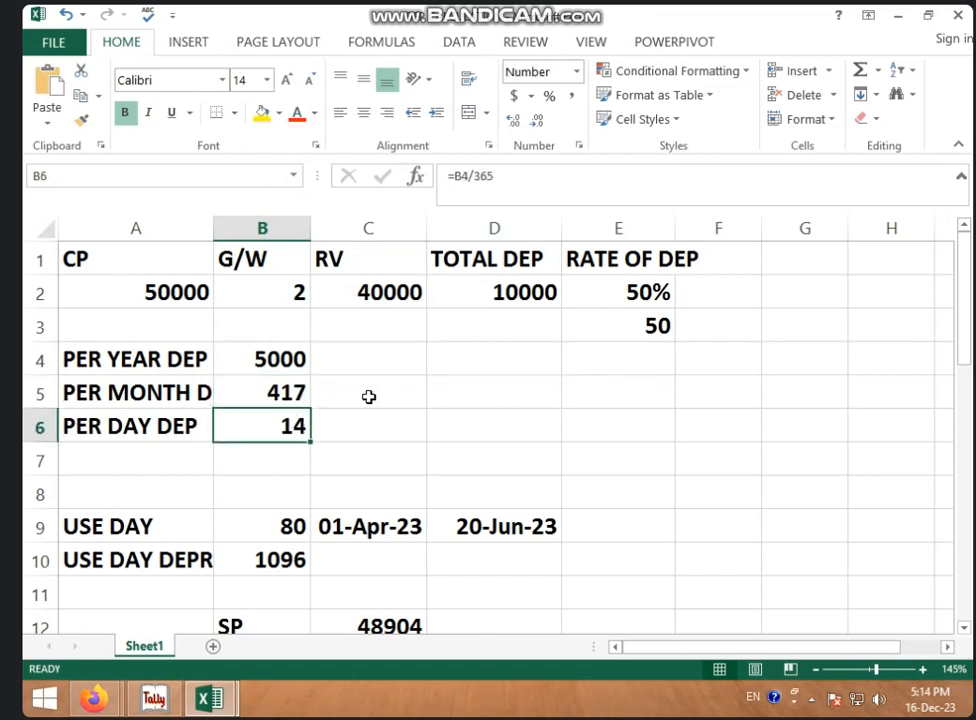
click(281, 367)
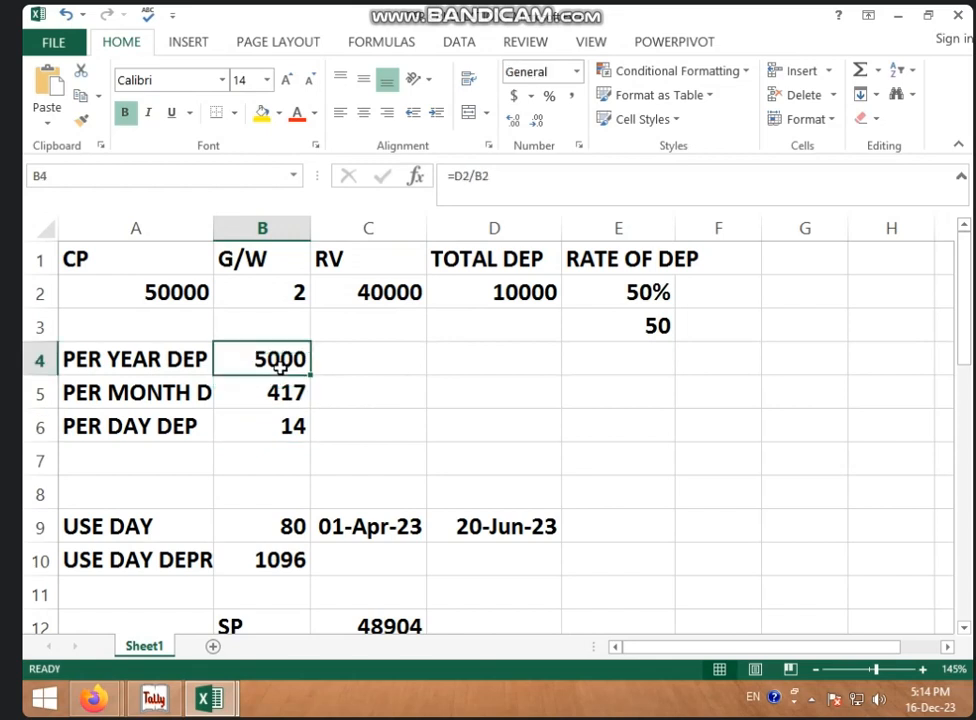
text(=)
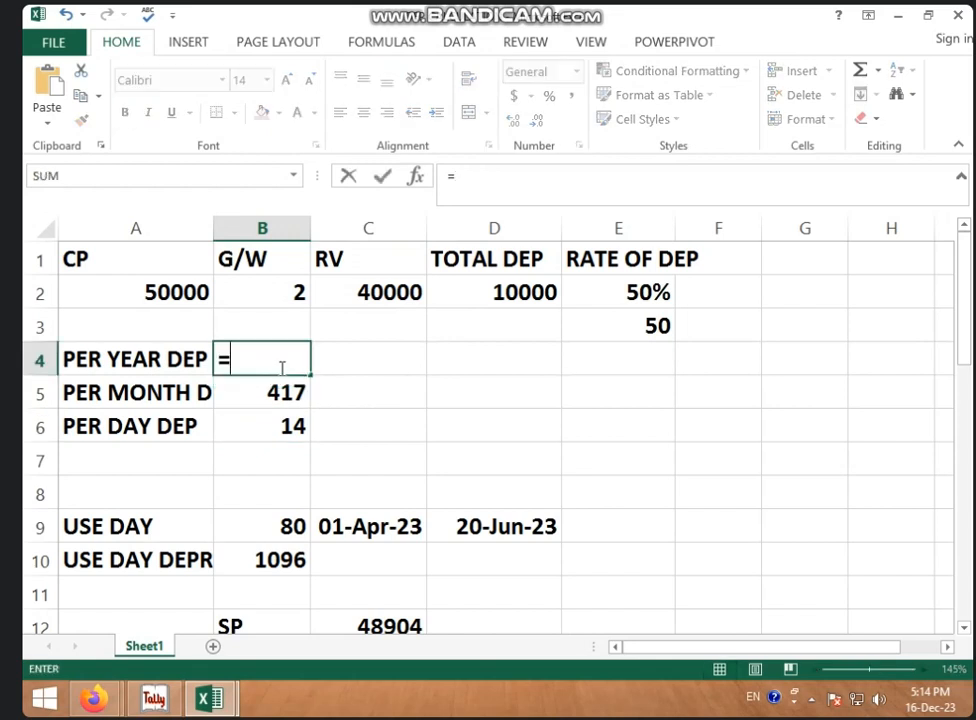
click(484, 295)
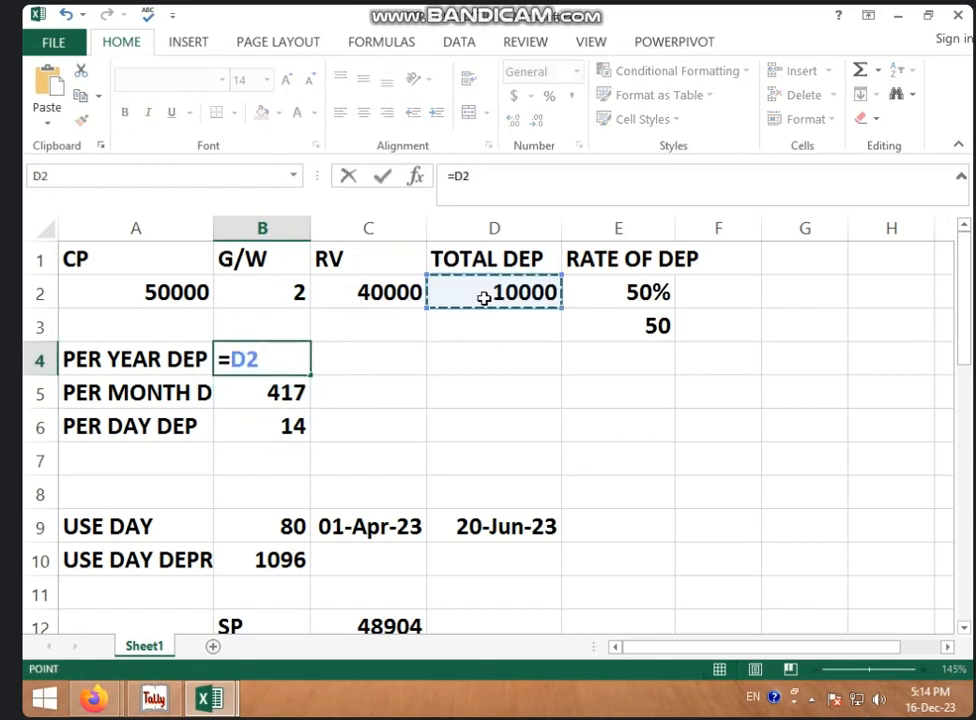
text(/)
click(279, 292)
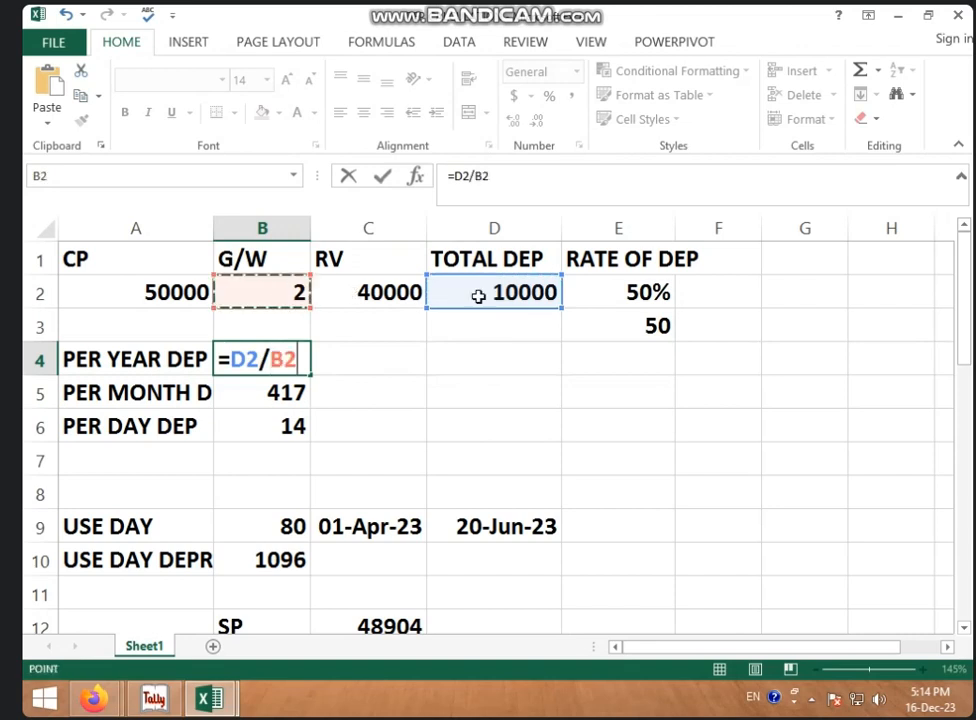
key(Return)
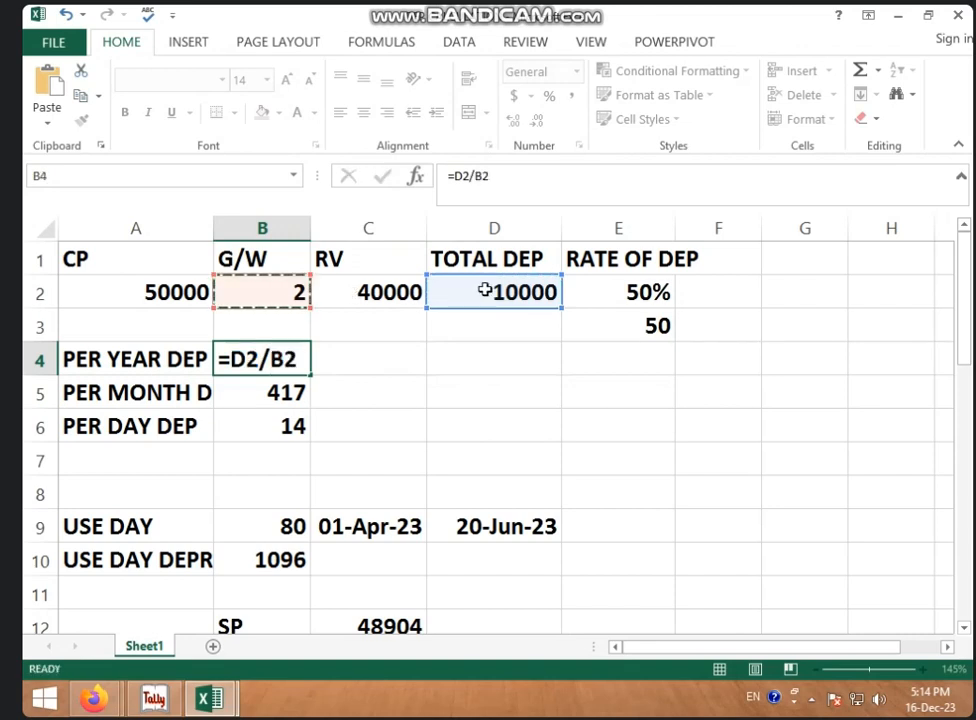
click(268, 359)
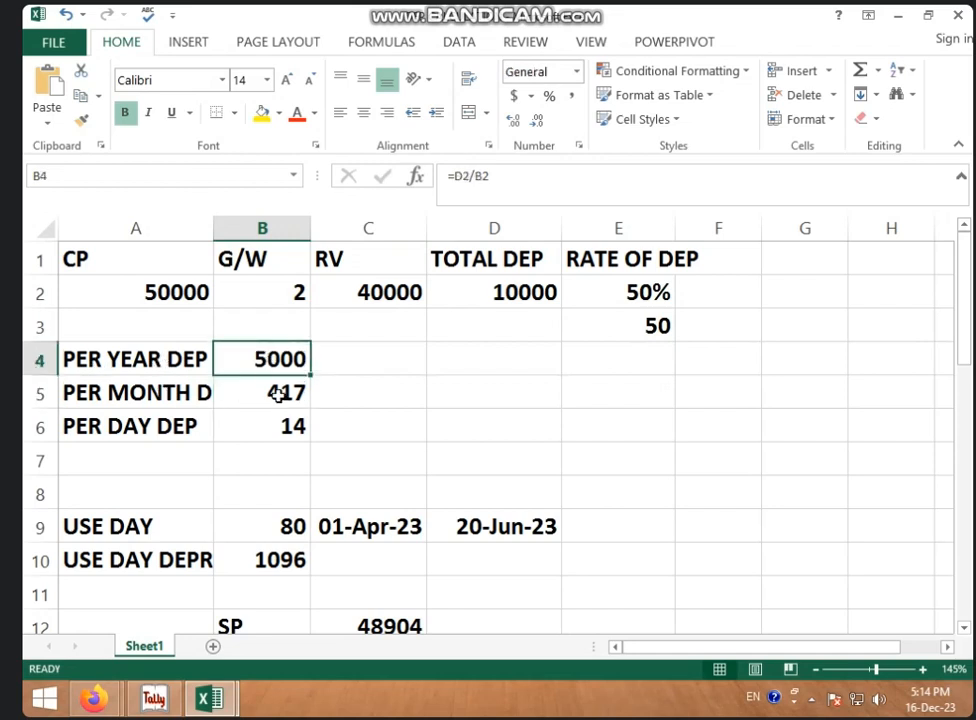
Re-enter the per-month depreciation formula in B5 as =B4/12
click(277, 392)
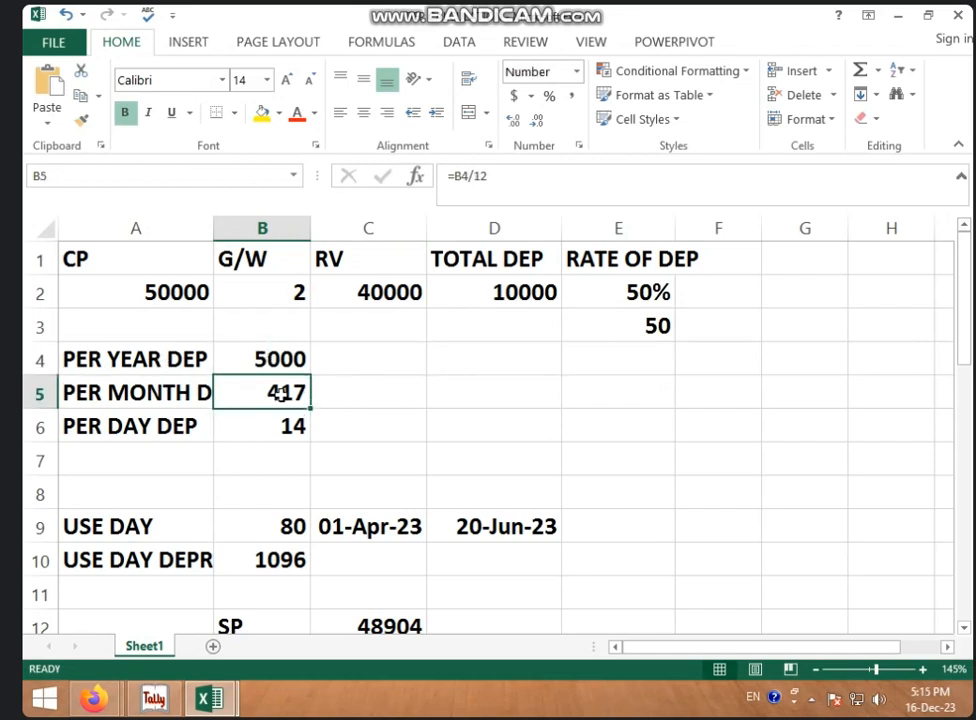
text(=)
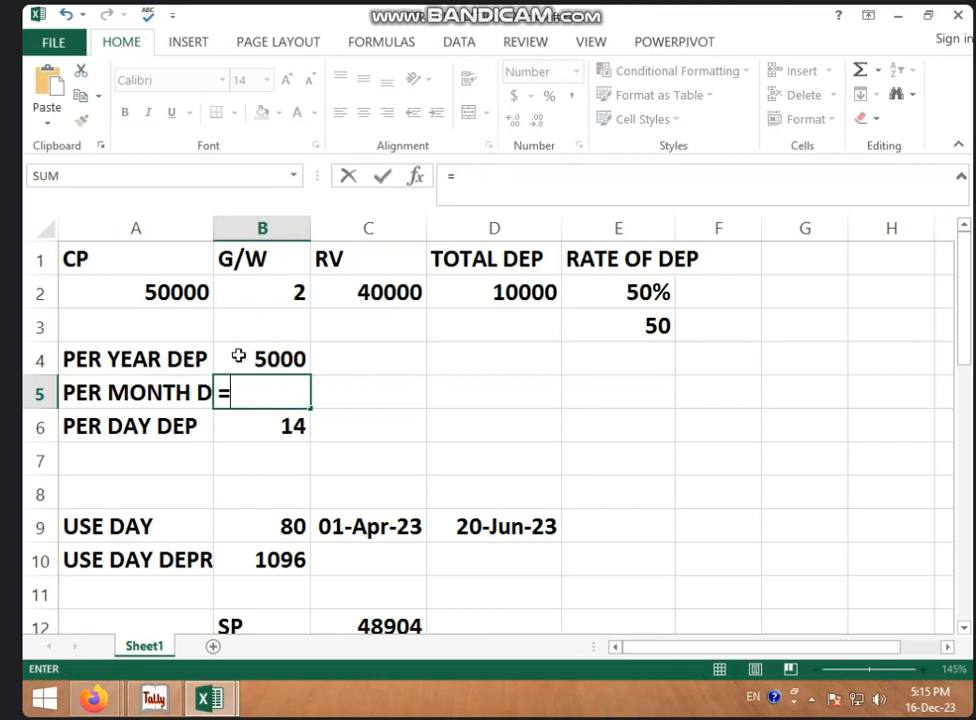
click(253, 357)
text(/12)
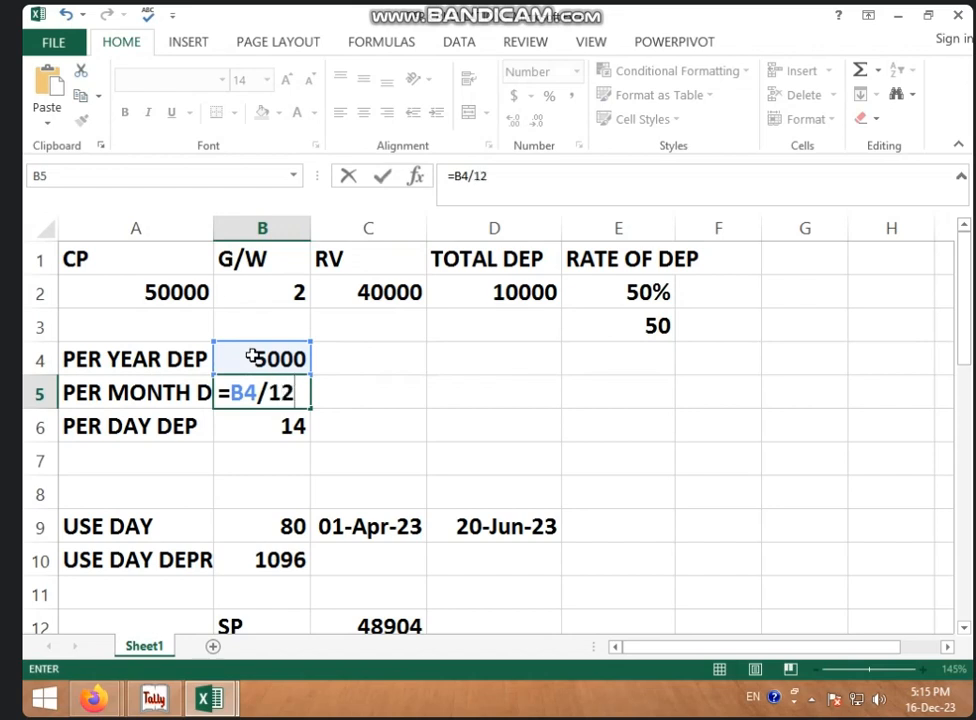
key(ctrl+Return)
key(Down)
click(438, 433)
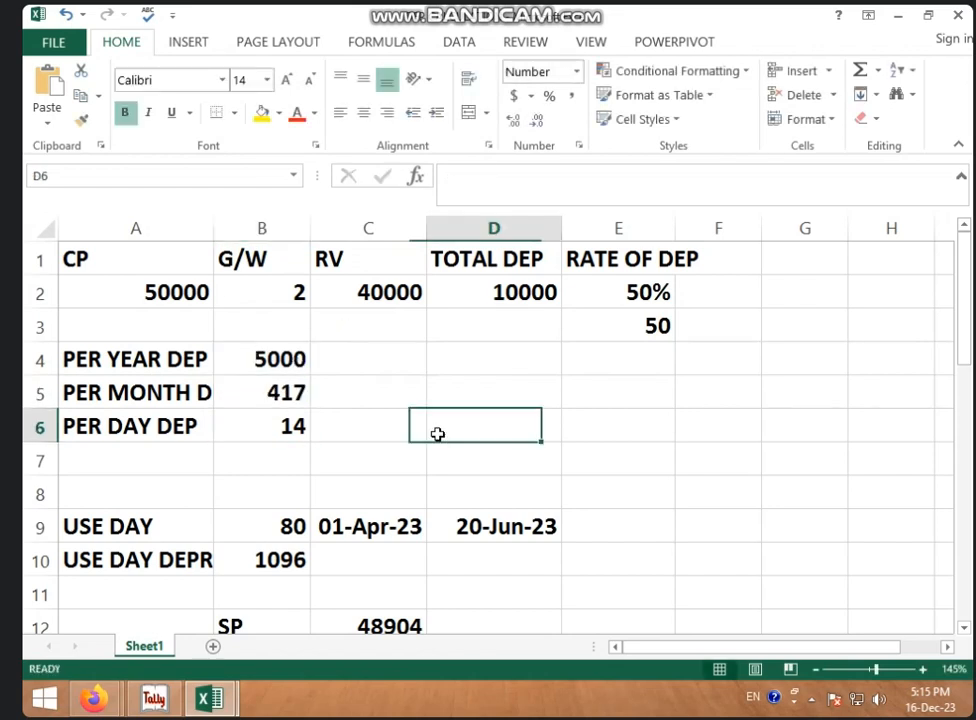
Re-enter the per-day depreciation formula in B6 as =B4/365
click(153, 430)
click(261, 427)
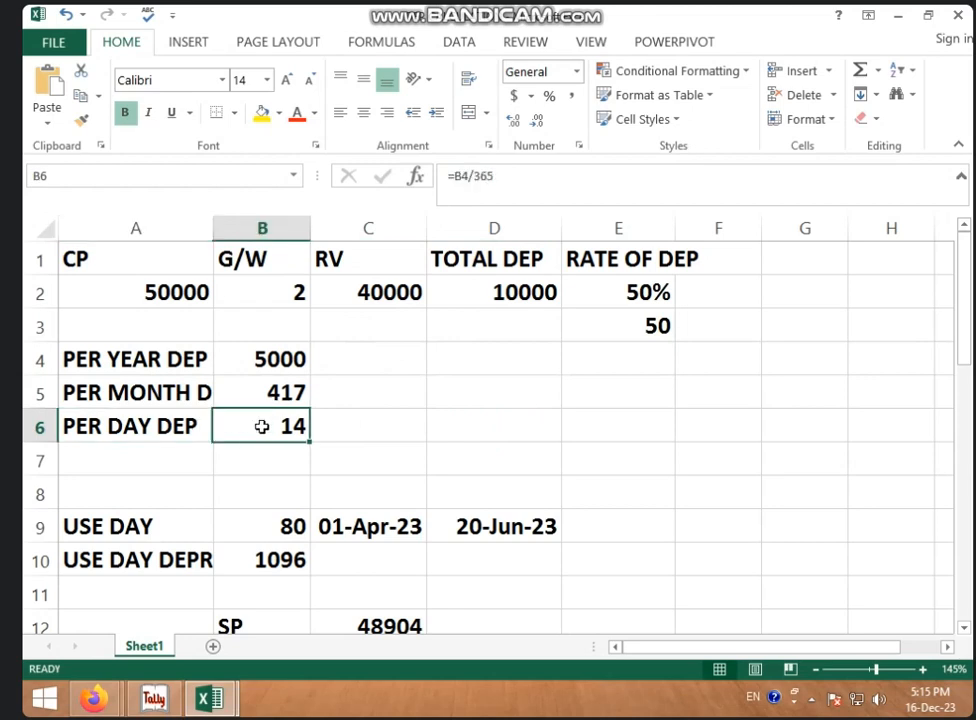
text(=)
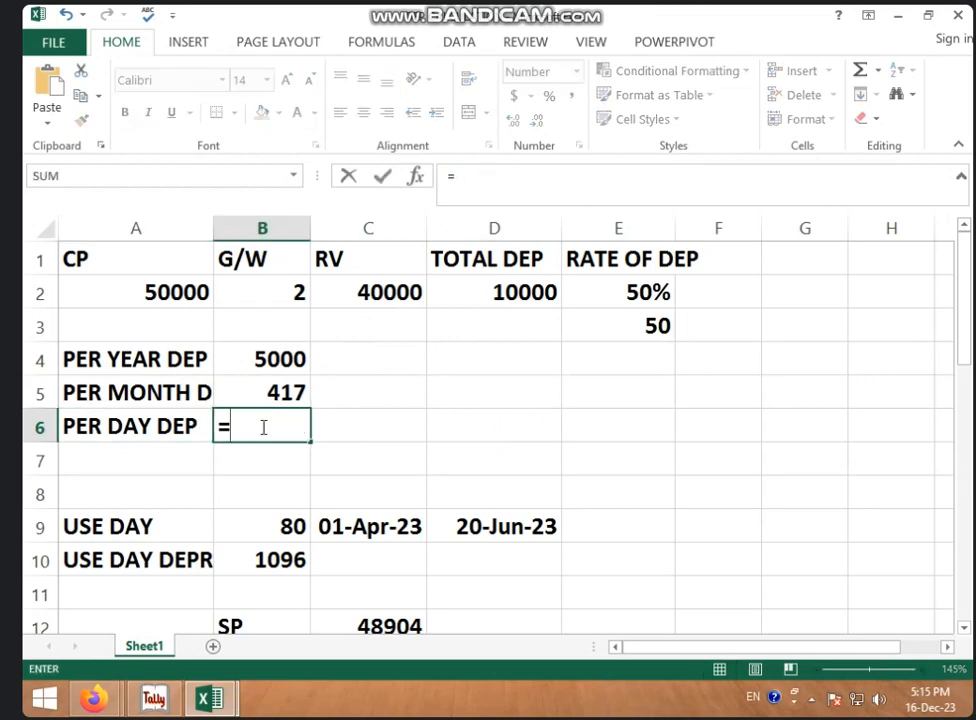
click(262, 360)
text(/)
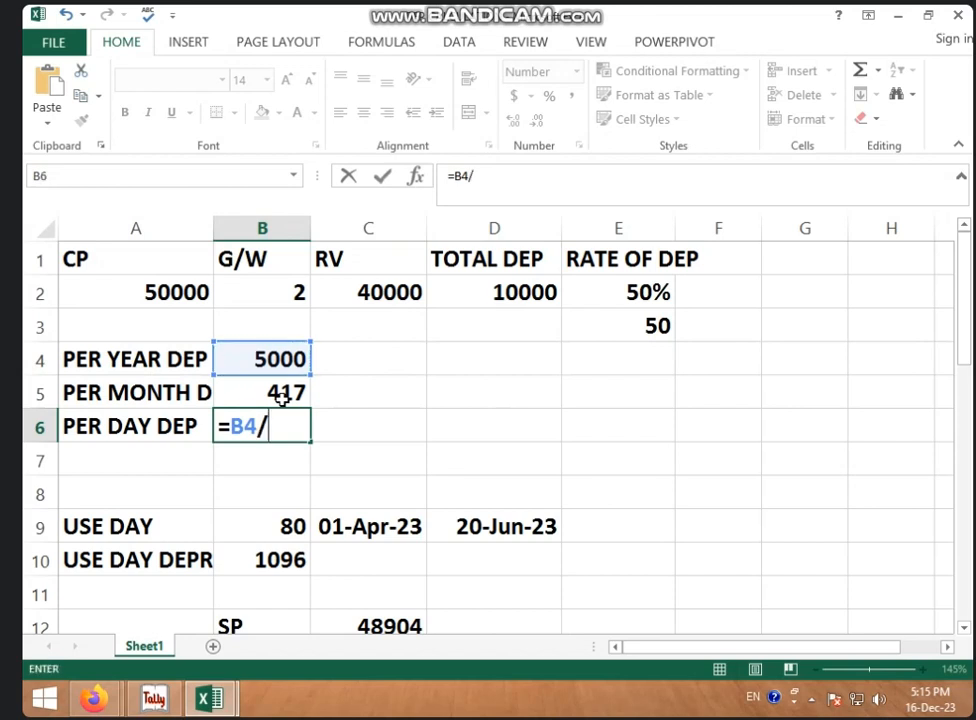
text(365)
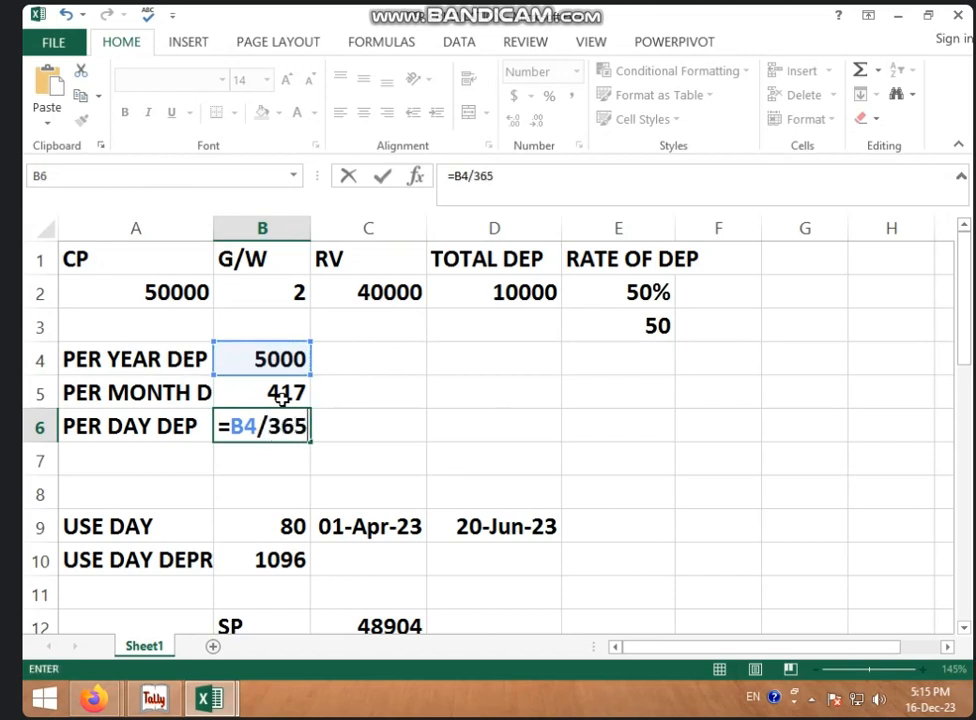
key(Return)
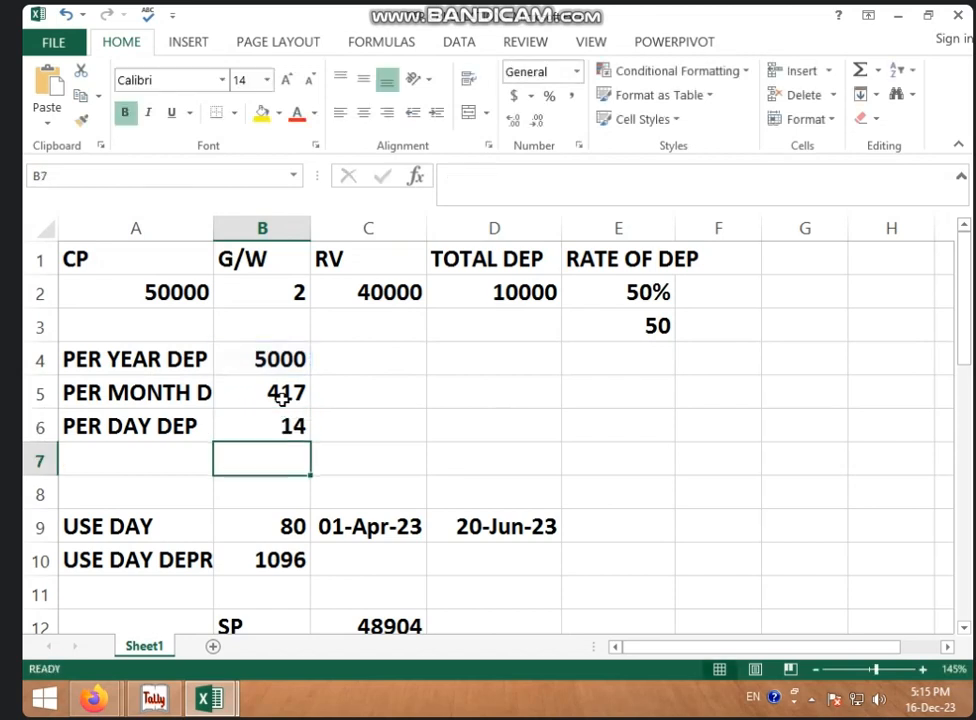
Check the yearly, monthly and daily depreciation formulas in B4, B5 and B6
click(285, 352)
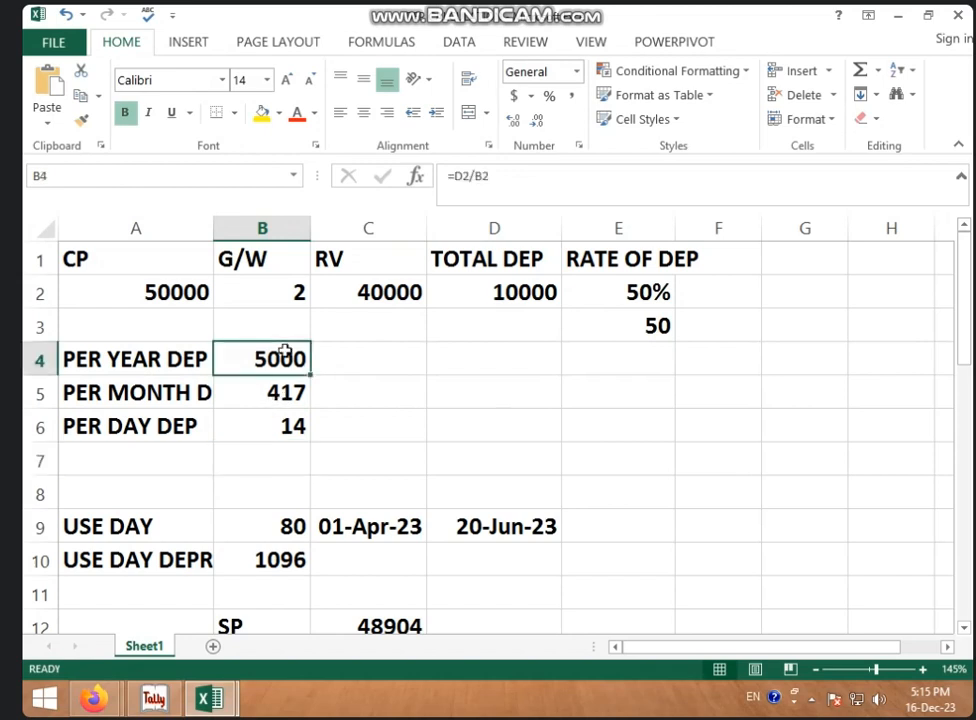
click(285, 388)
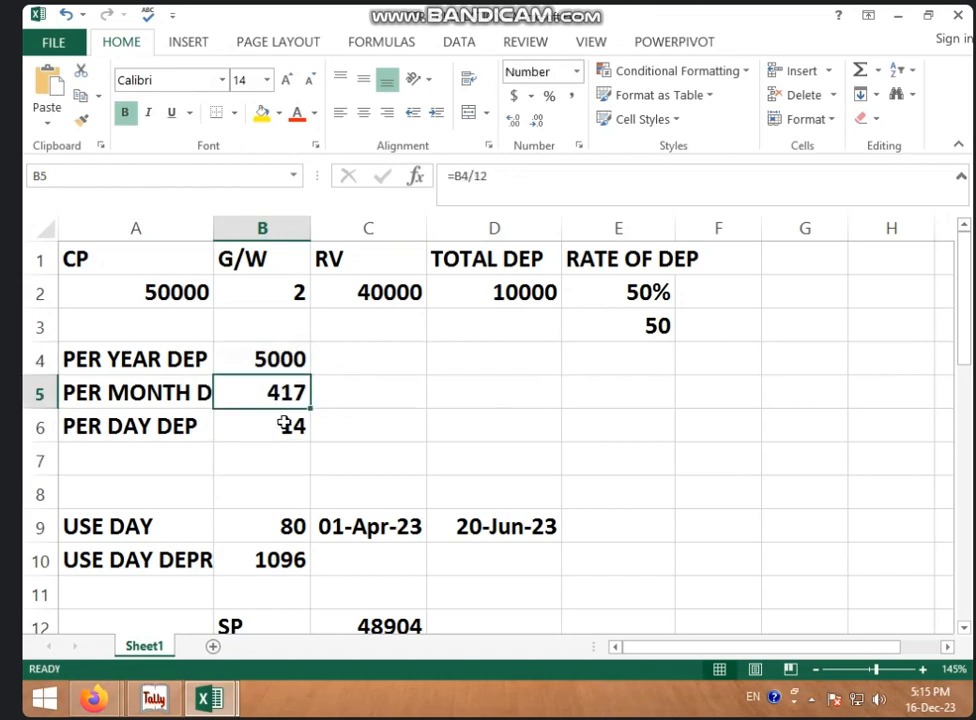
click(280, 420)
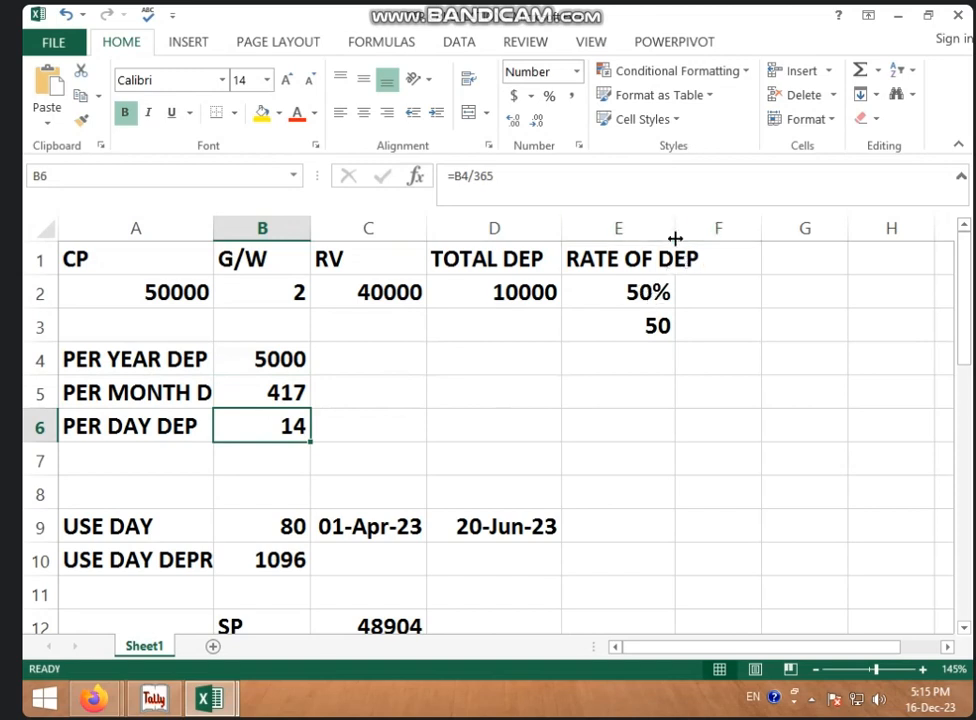
Widen column E to fit the RATE OF DEP heading and check the rate formulas in E2 and E3
drag(675, 230, 716, 256)
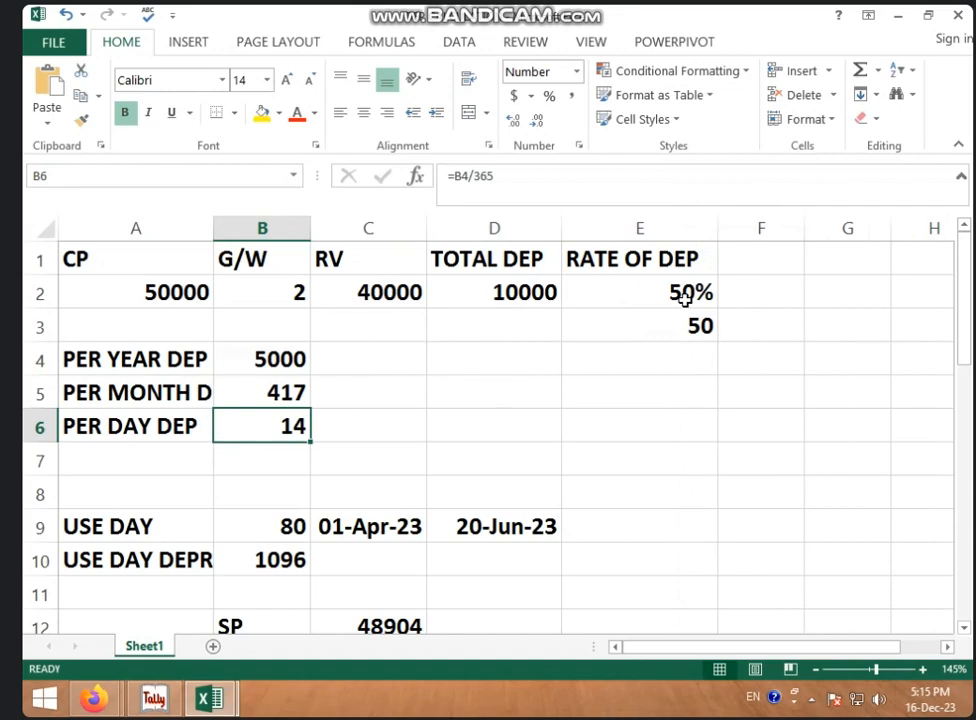
click(686, 296)
click(673, 327)
click(663, 296)
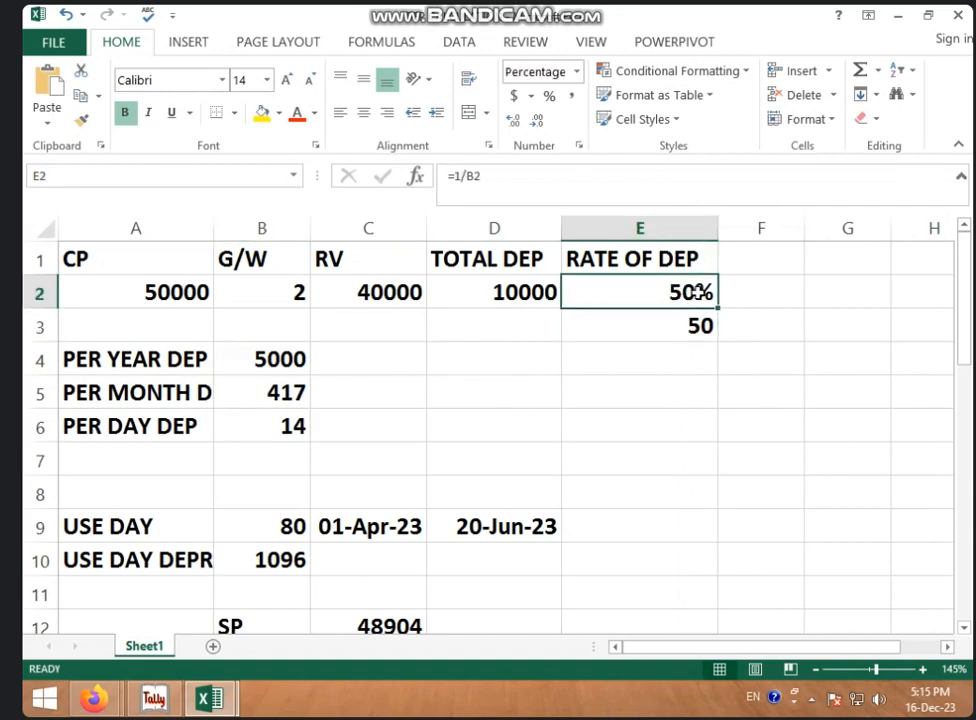
click(703, 326)
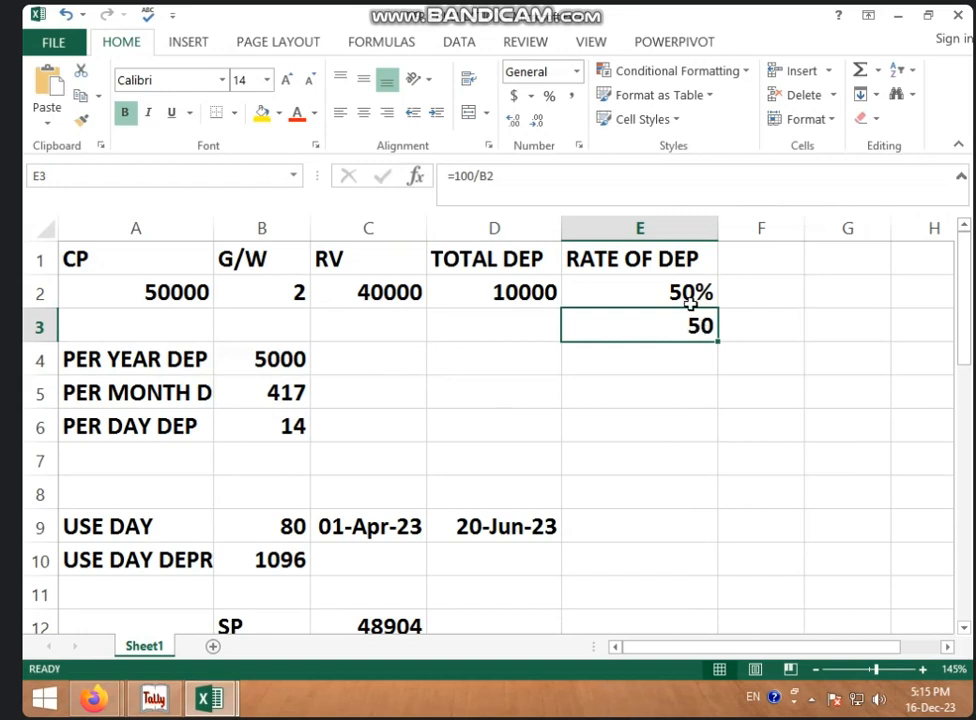
Re-enter the percentage depreciation rate formula in E2 as =1/B2
click(705, 286)
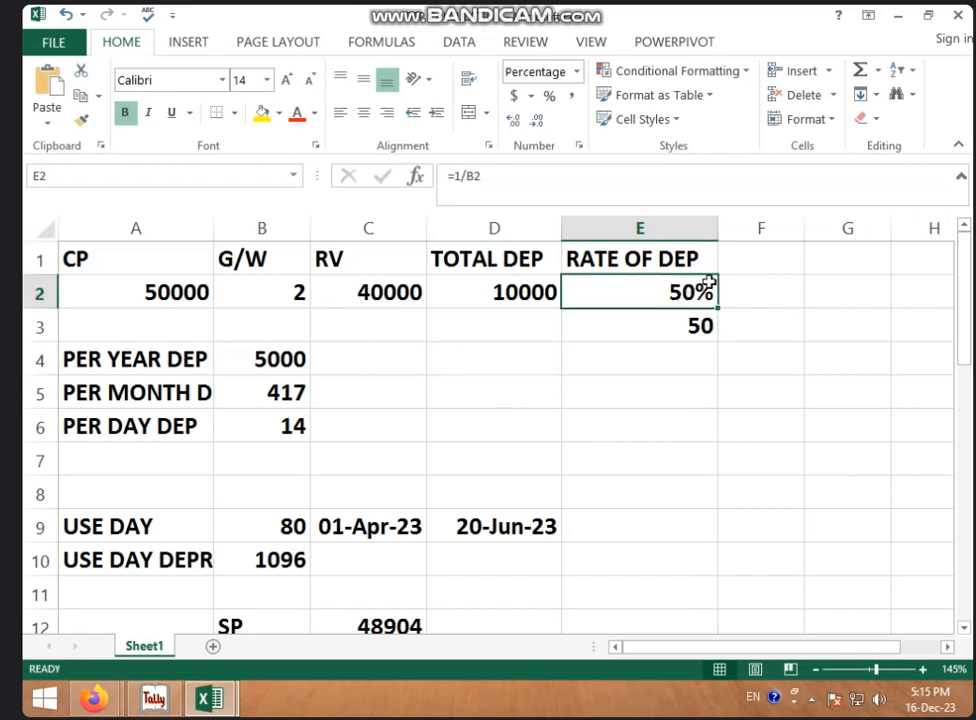
text(=1)
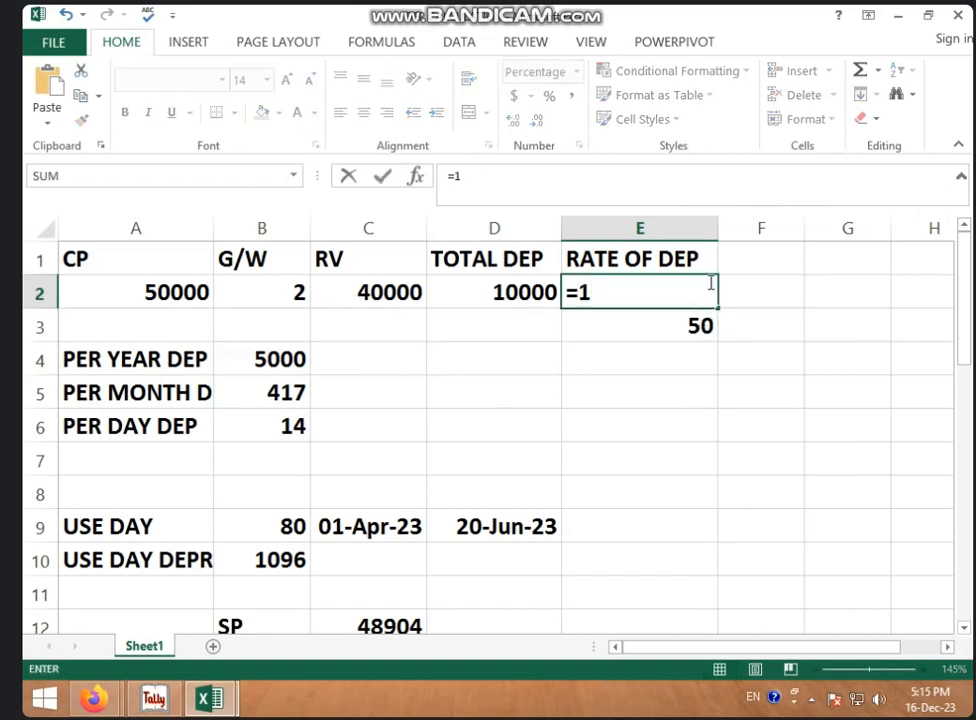
text(/)
click(306, 286)
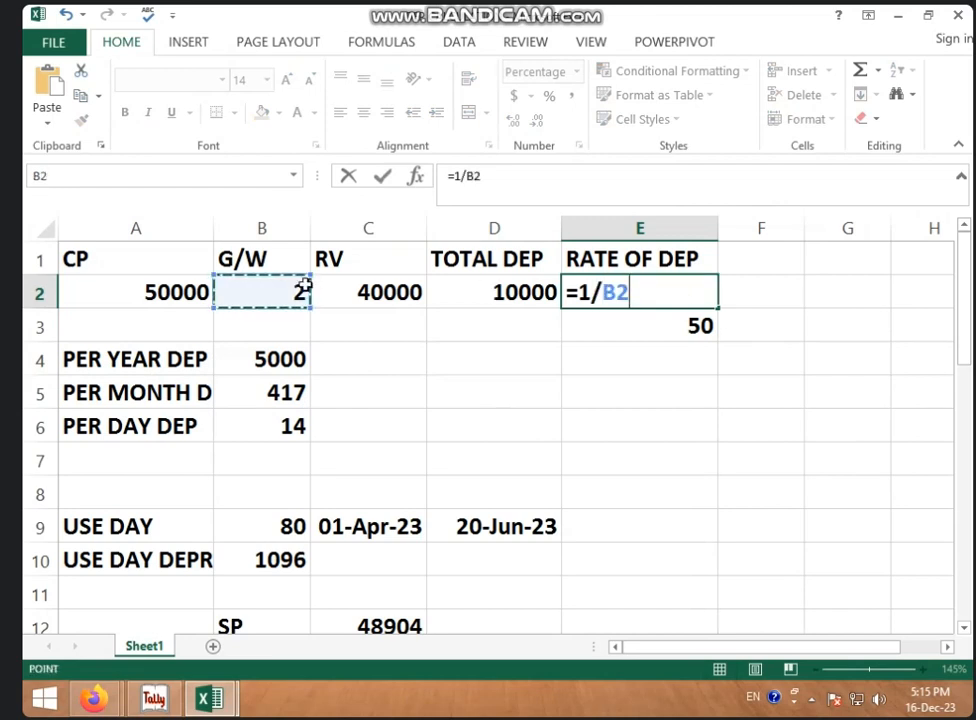
key(Return)
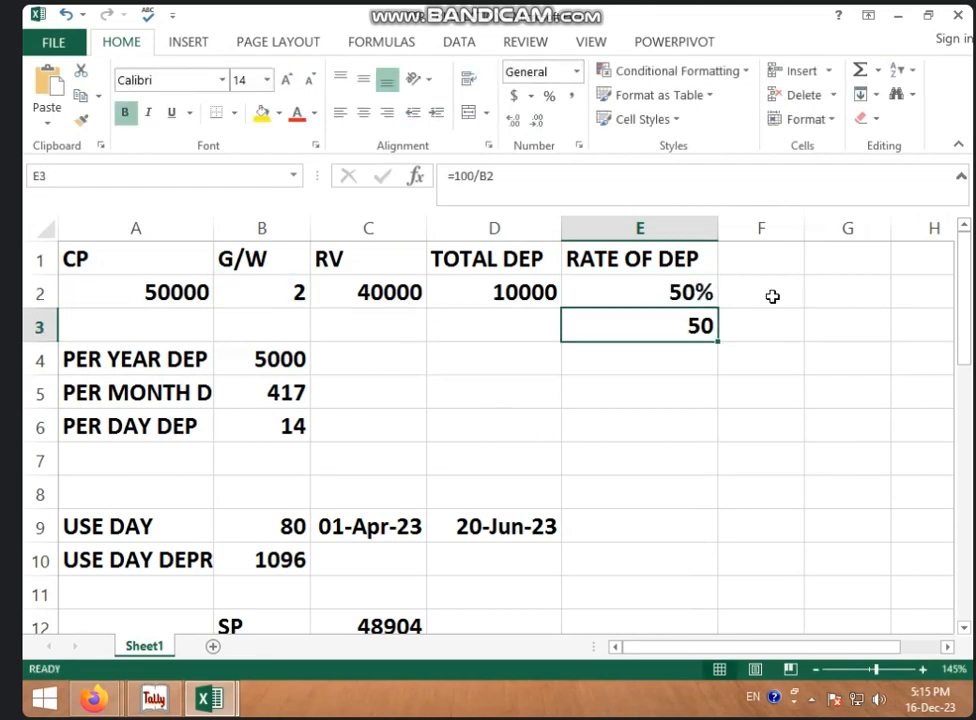
key(Return)
Re-enter the plain-number depreciation rate formula in E3 as =100/B2
click(683, 319)
text(=100)
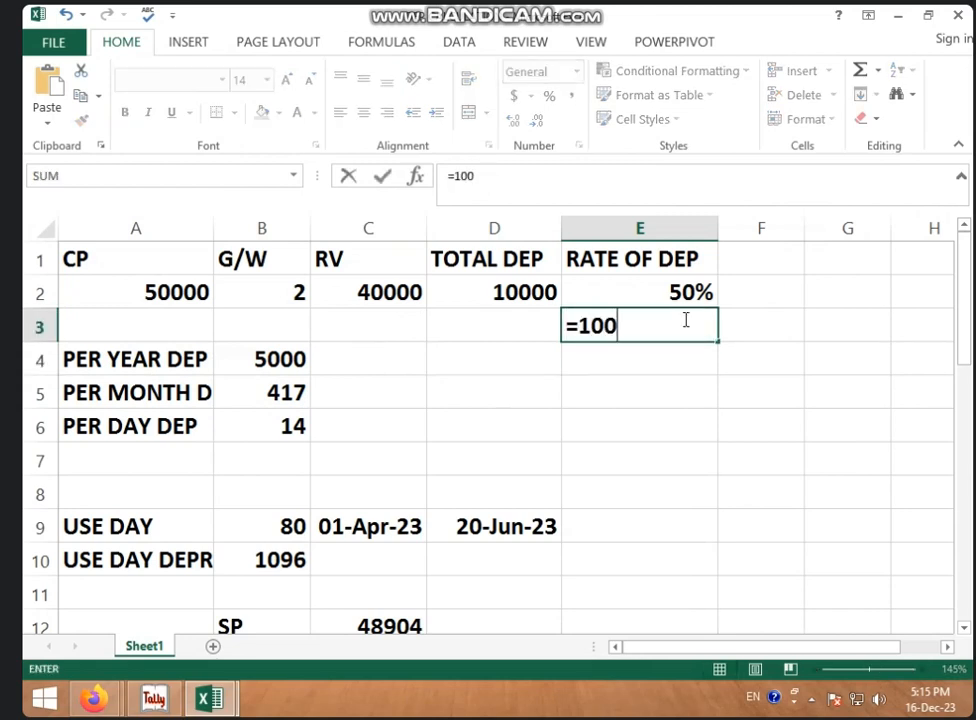
text(/)
click(258, 287)
key(Return)
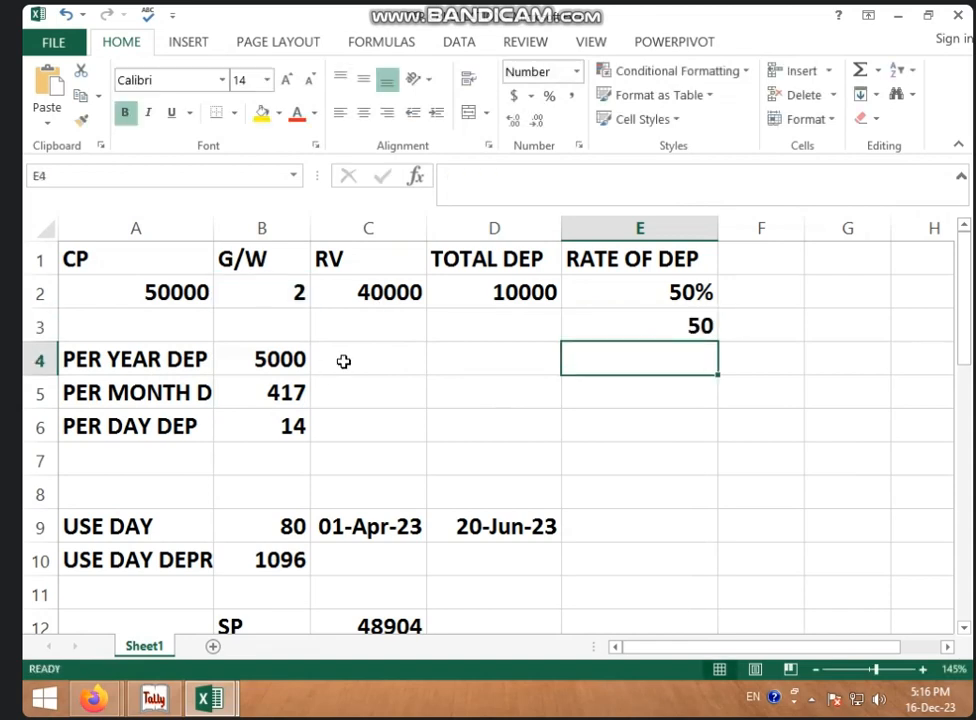
Enter the RATE OF DEP percentage formula in E2 once more as =1/B2
click(630, 328)
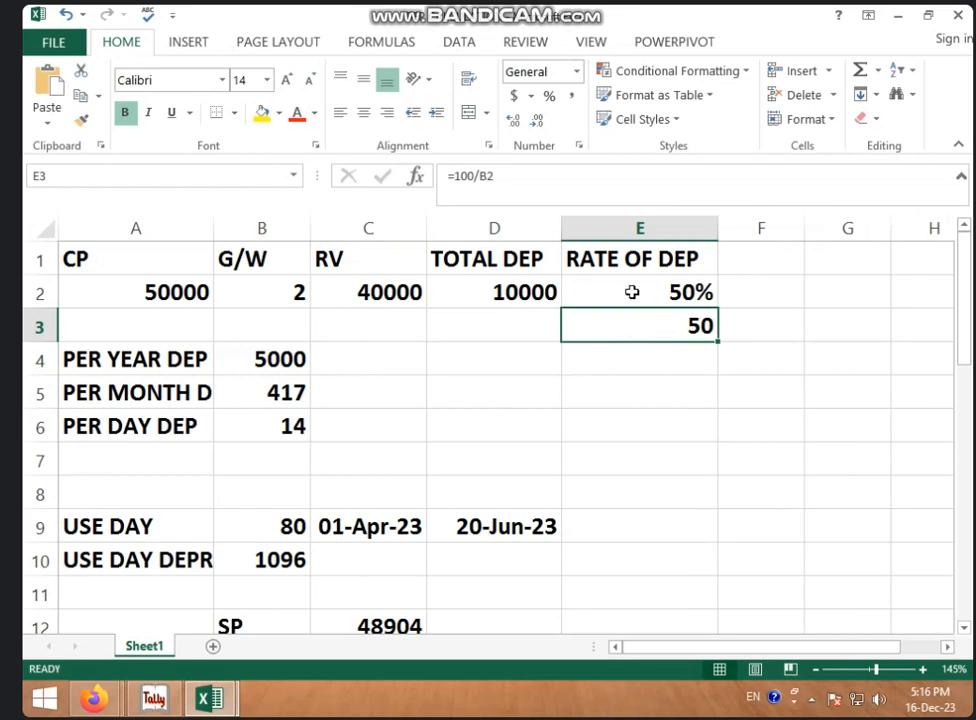
click(679, 290)
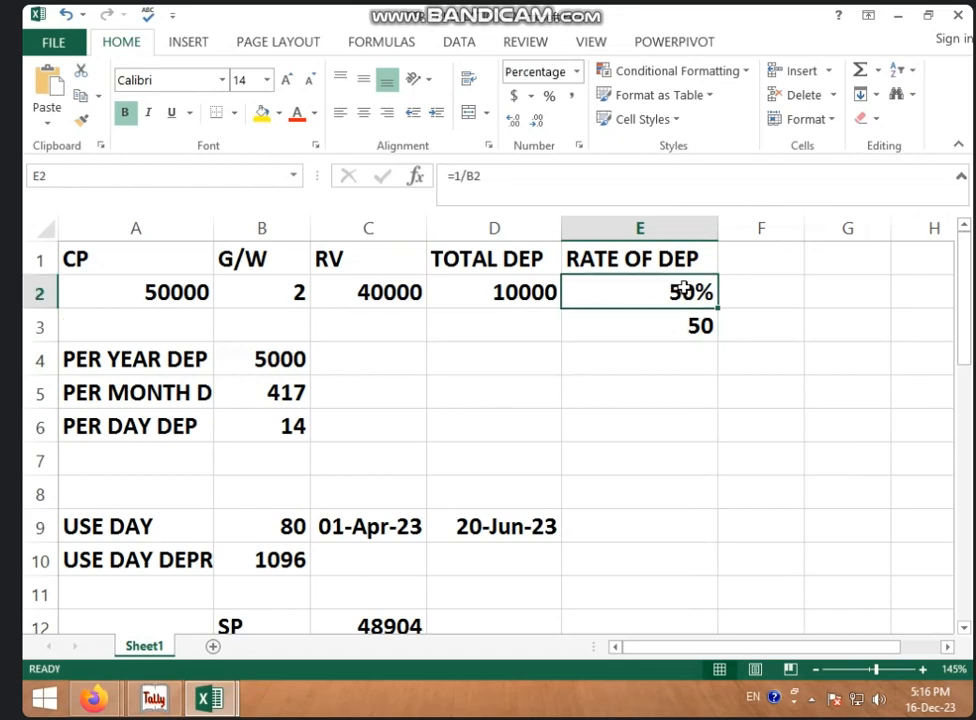
text(=1)
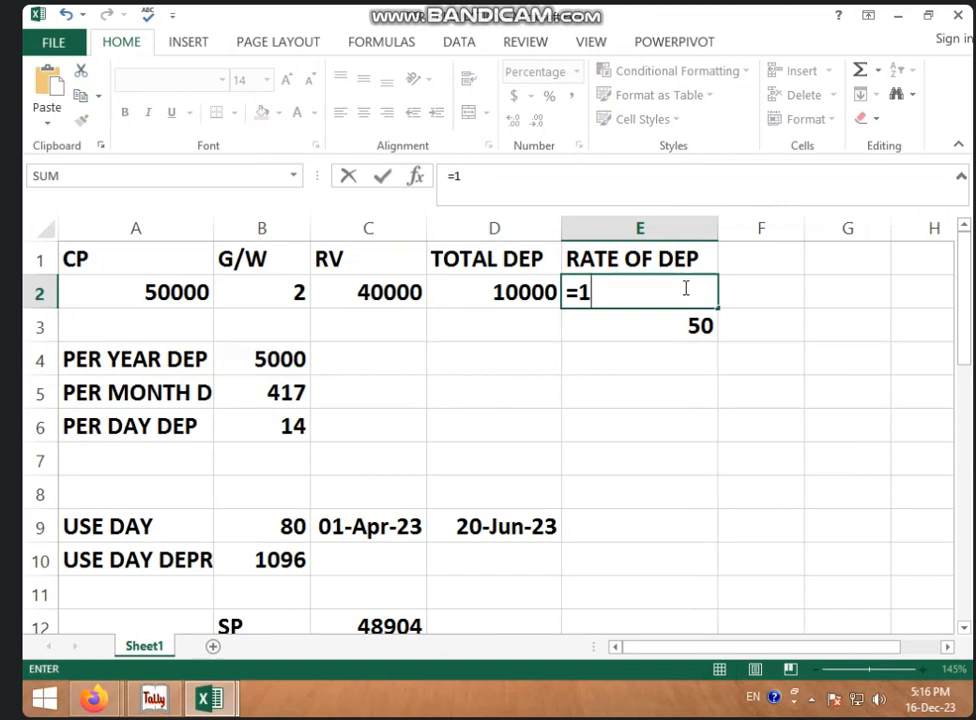
text(/)
click(284, 290)
key(Return)
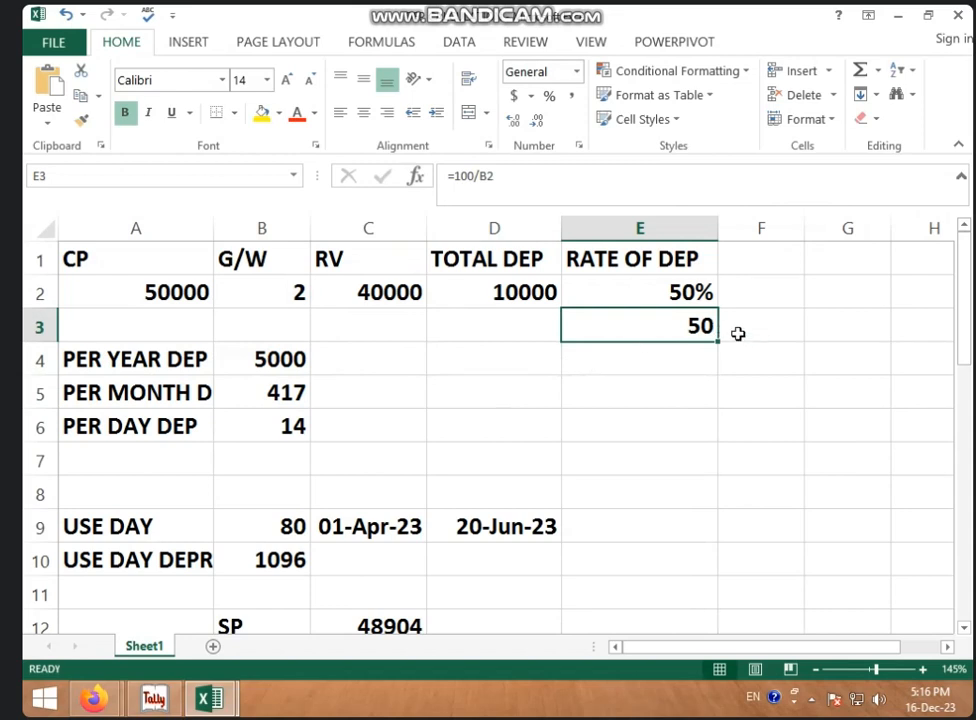
Enter the depreciation rate formula in E3 once more as =100/B2
text(=)
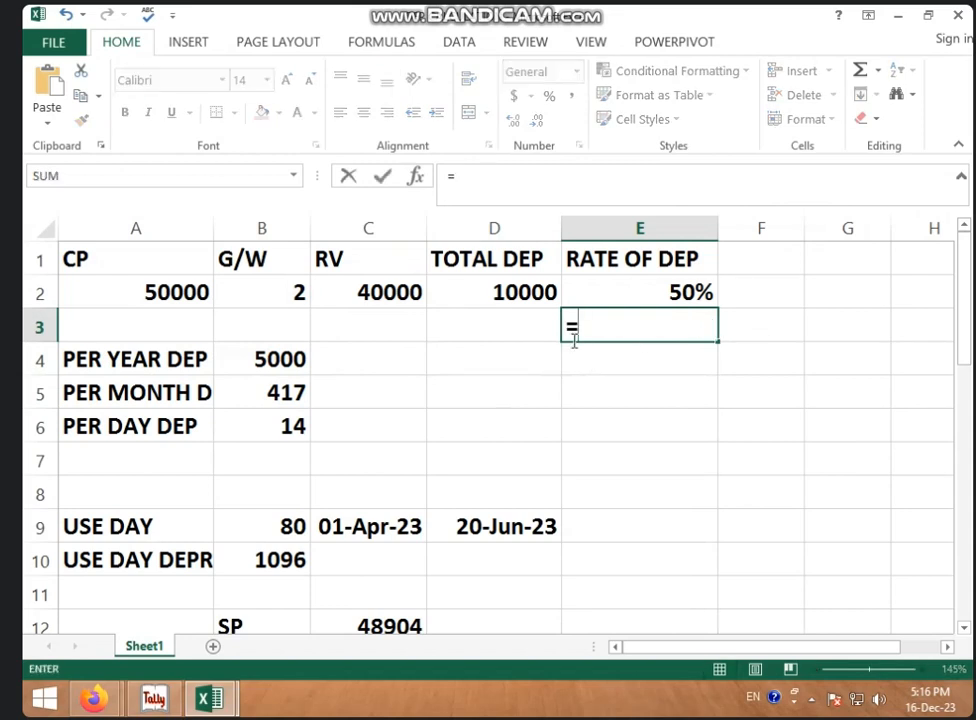
text(100)
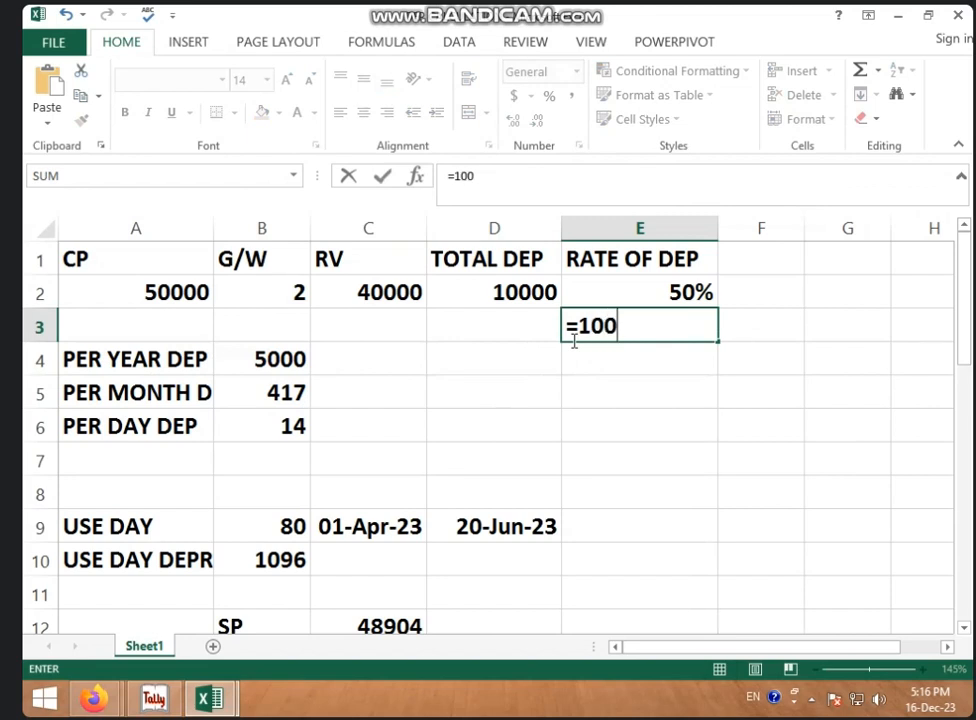
text(/)
click(288, 304)
key(Return)
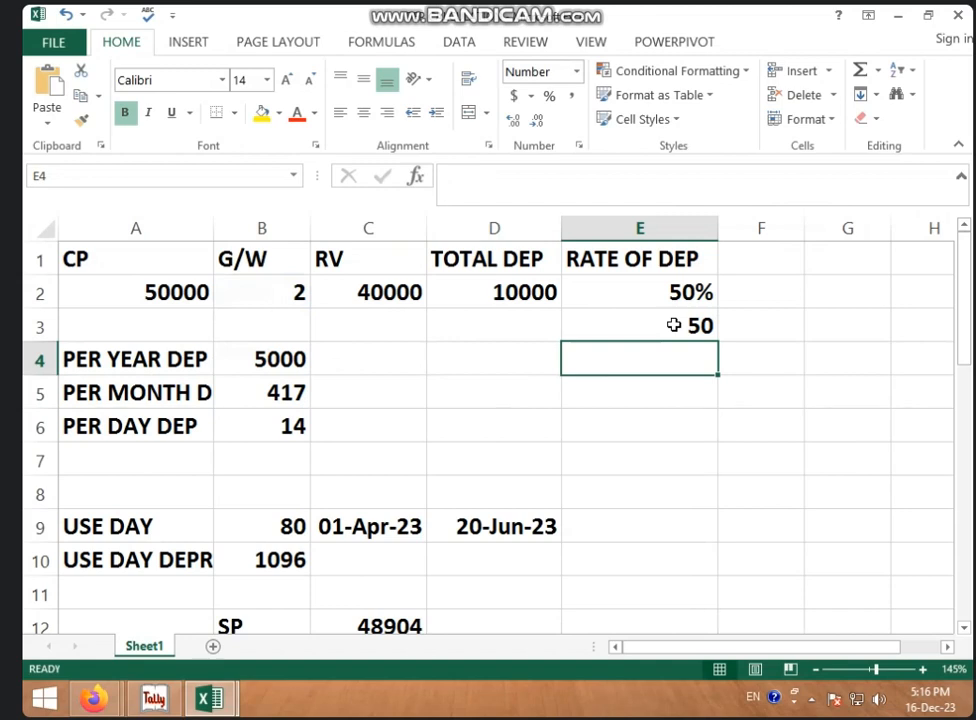
Review the PER YEAR, PER MONTH and PER DAY depreciation rows and their formulas in B4 to B6
drag(172, 350, 274, 353)
drag(207, 384, 240, 392)
drag(195, 420, 255, 430)
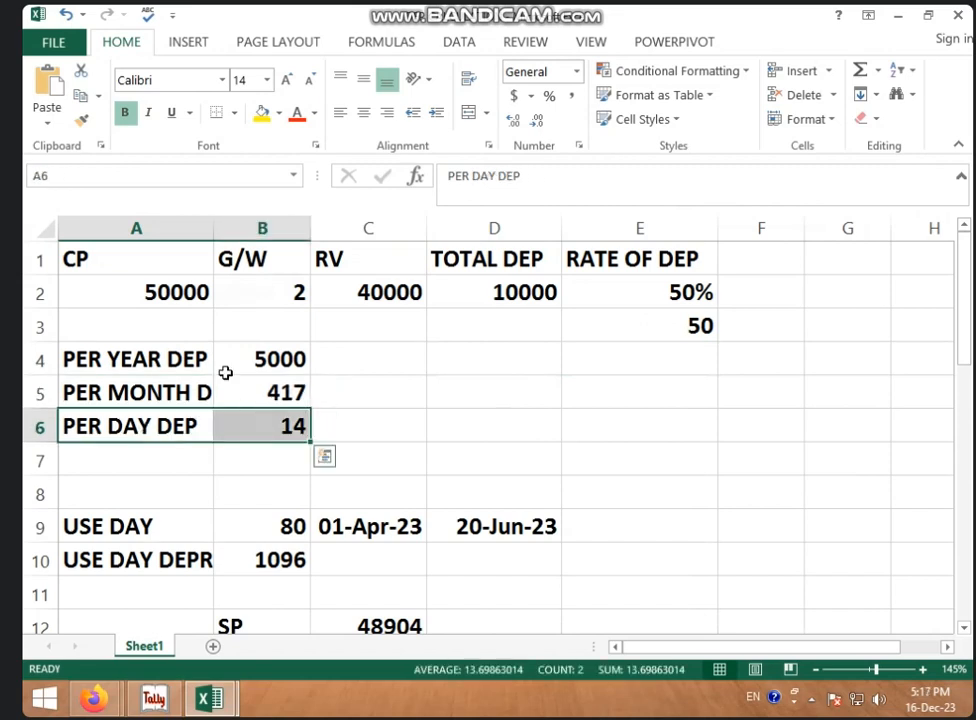
click(398, 386)
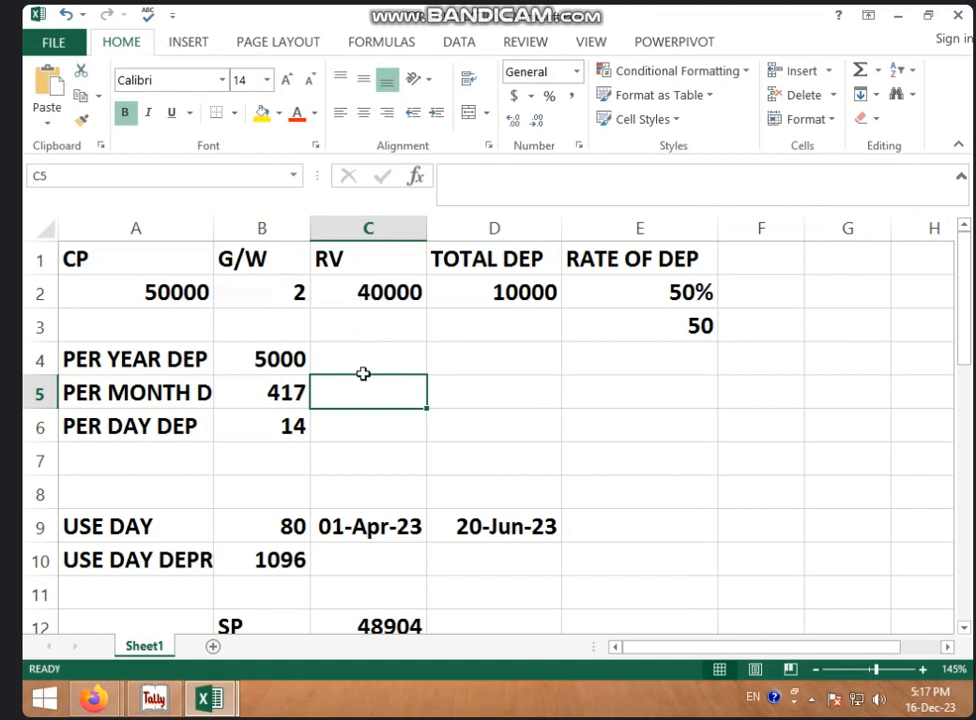
click(307, 368)
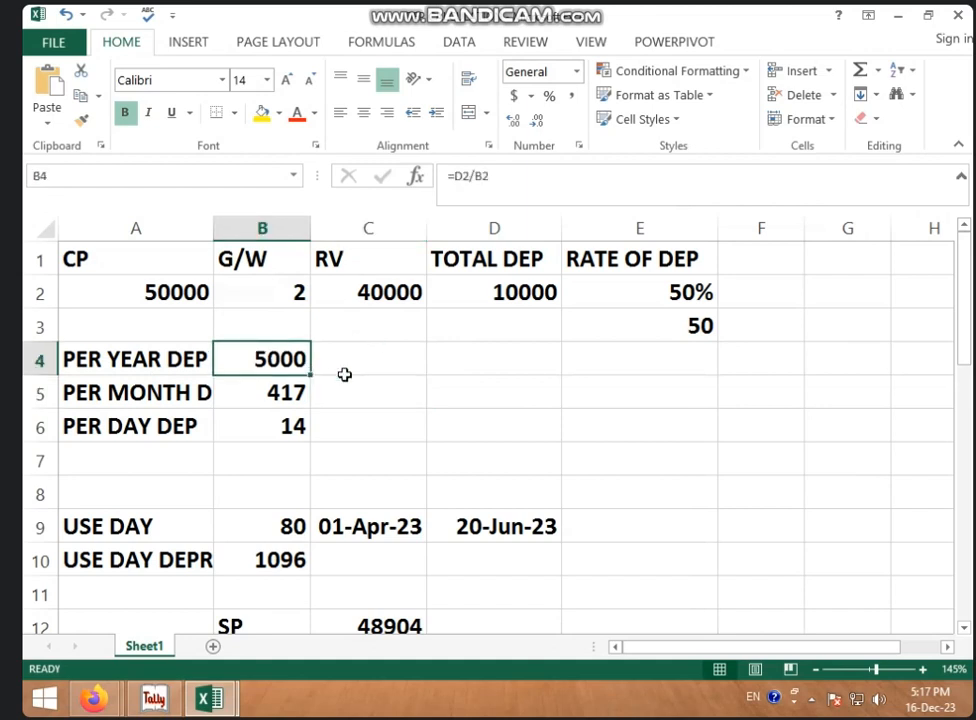
click(384, 398)
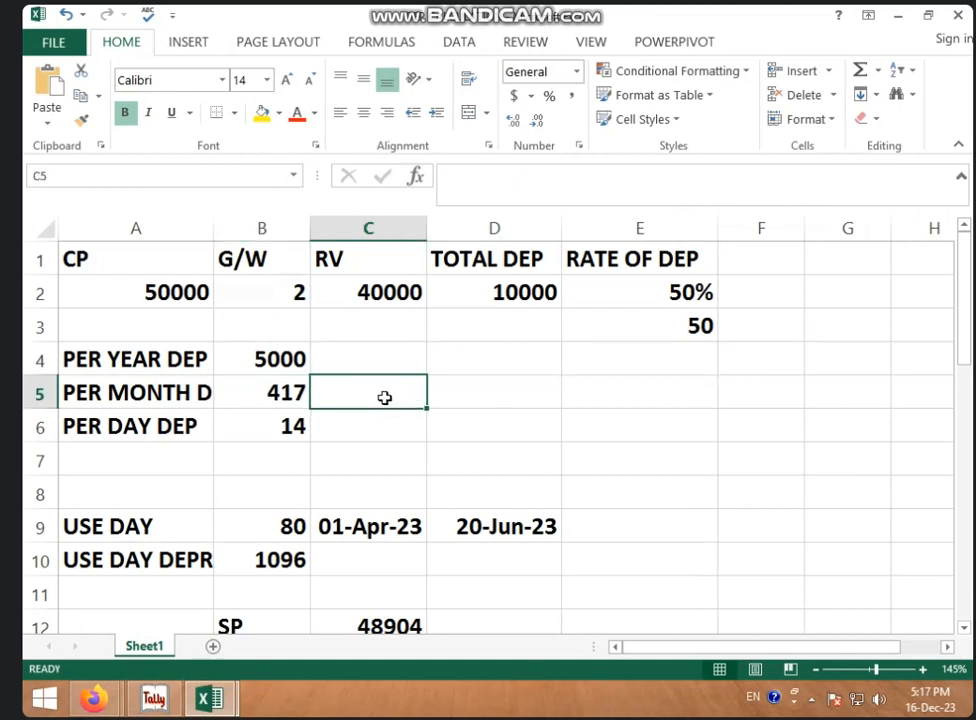
click(296, 396)
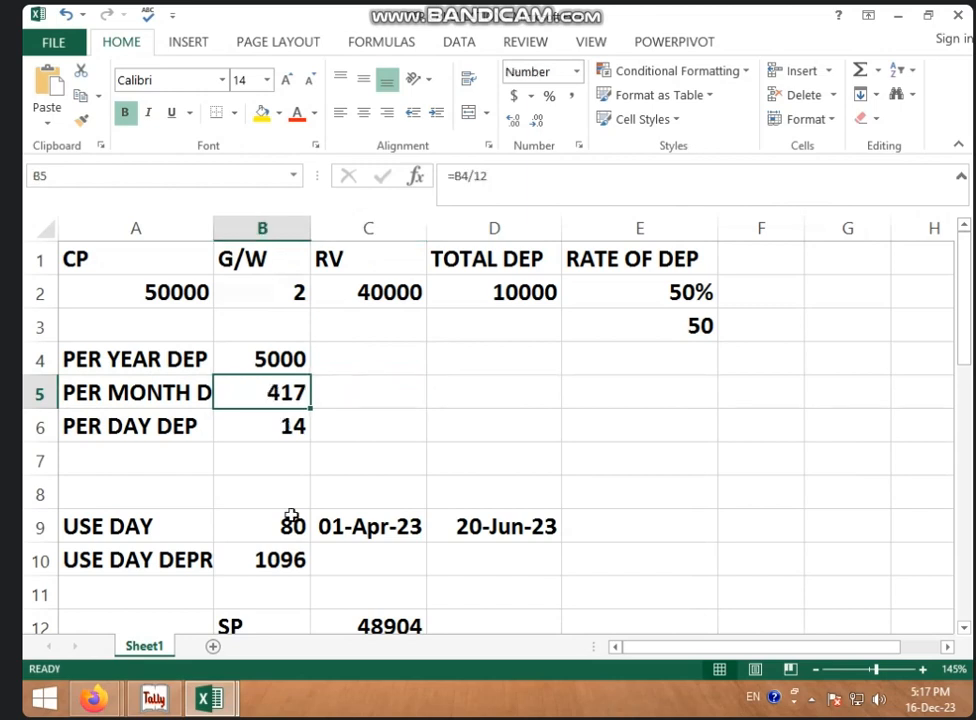
click(414, 390)
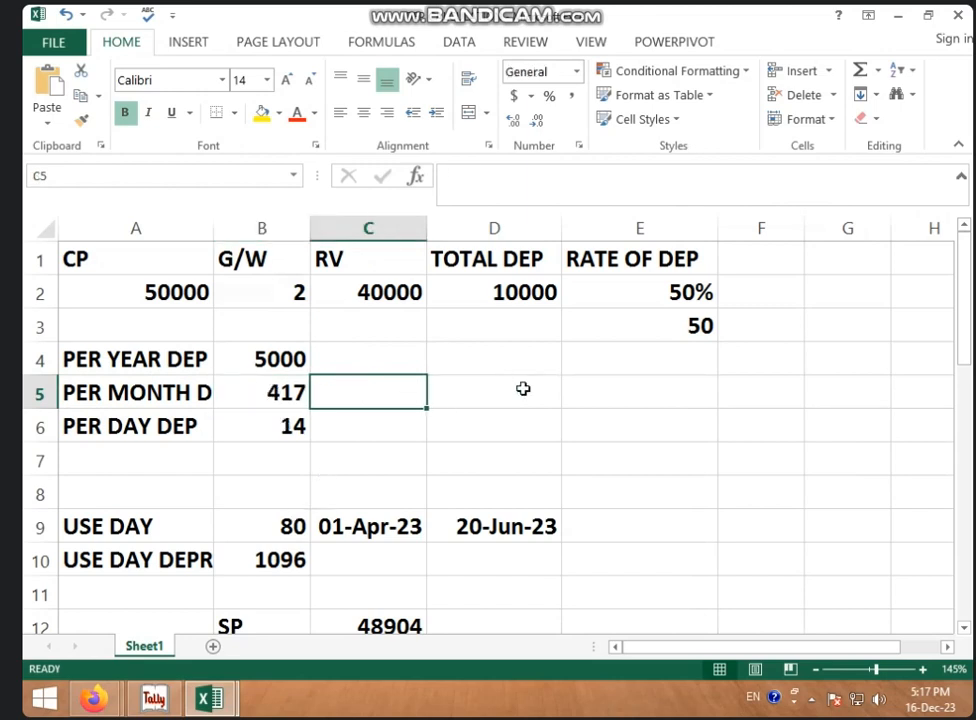
click(305, 427)
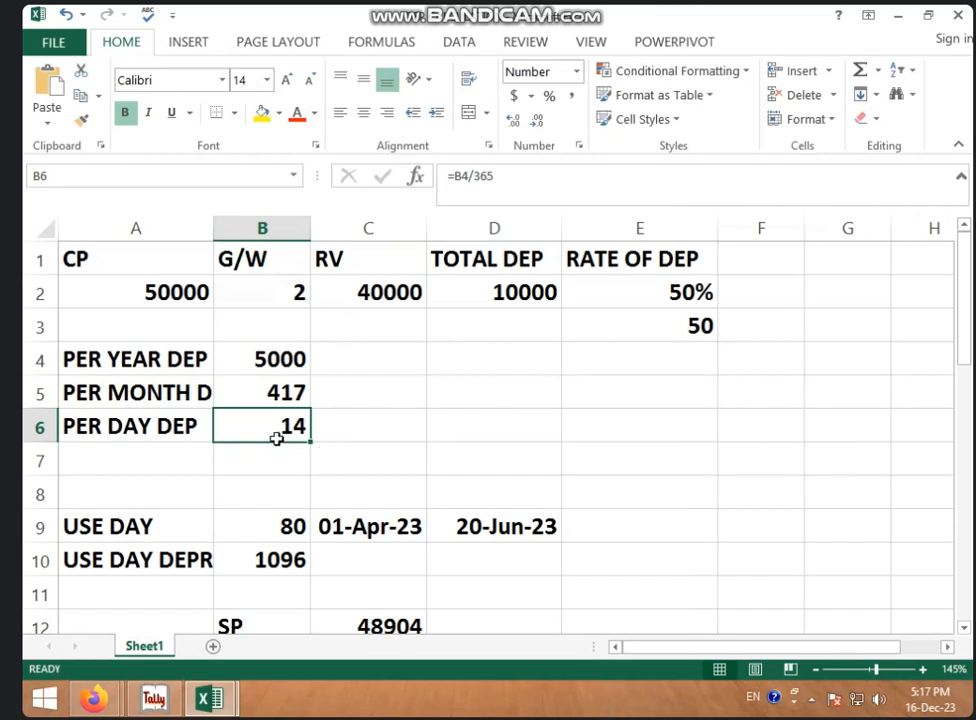
click(375, 425)
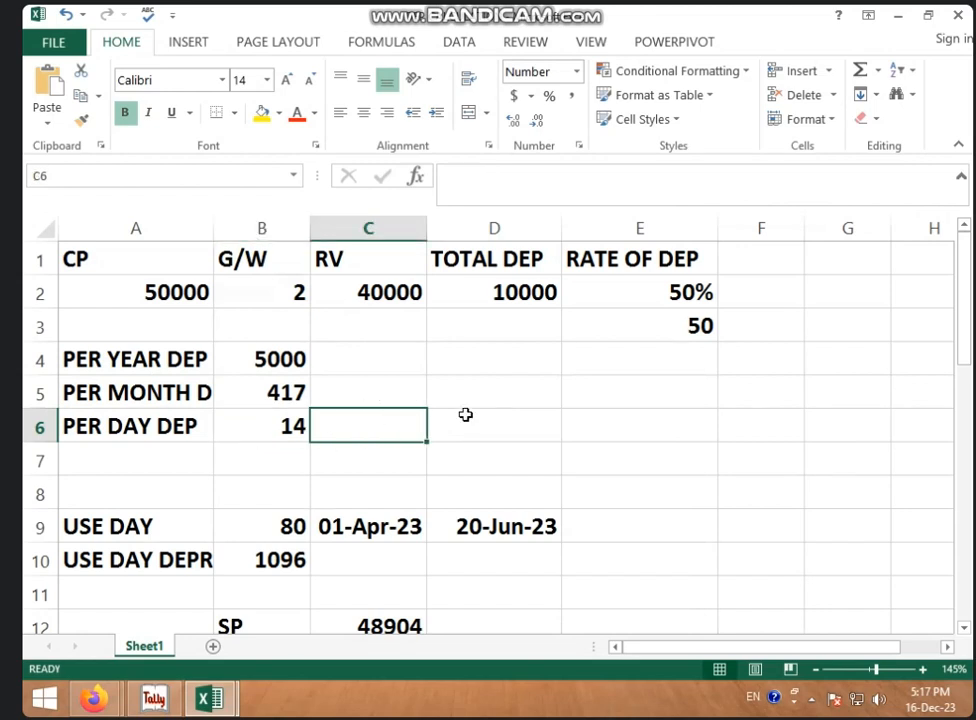